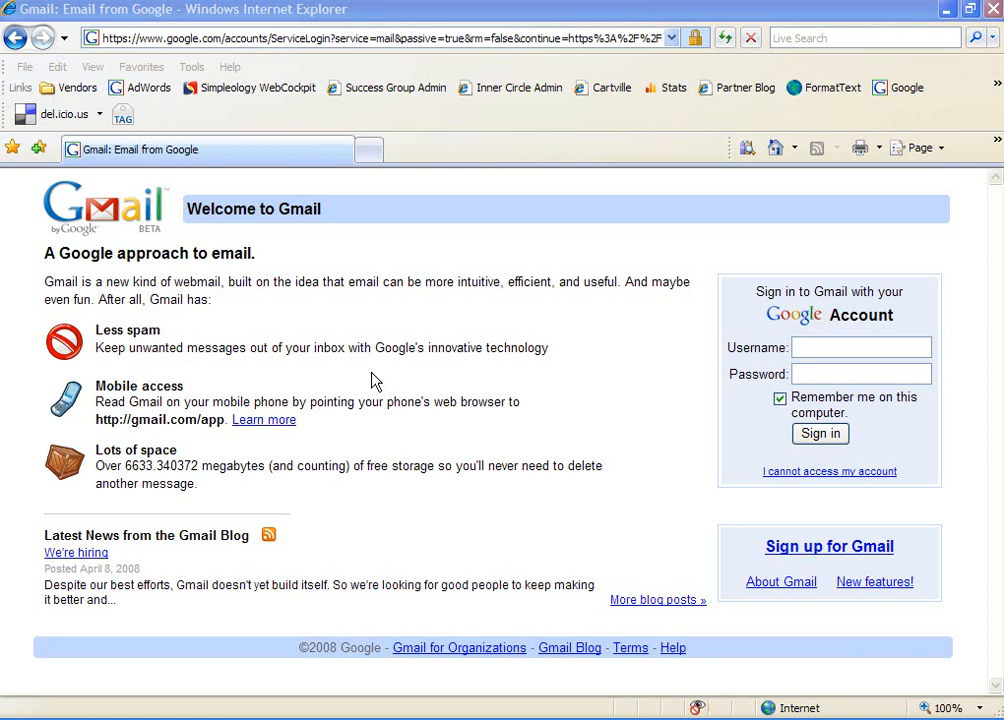
# Start a Gmail sign-up with the owner's first and last name and a login name, then check its availability.
pyautogui.click(824, 556)
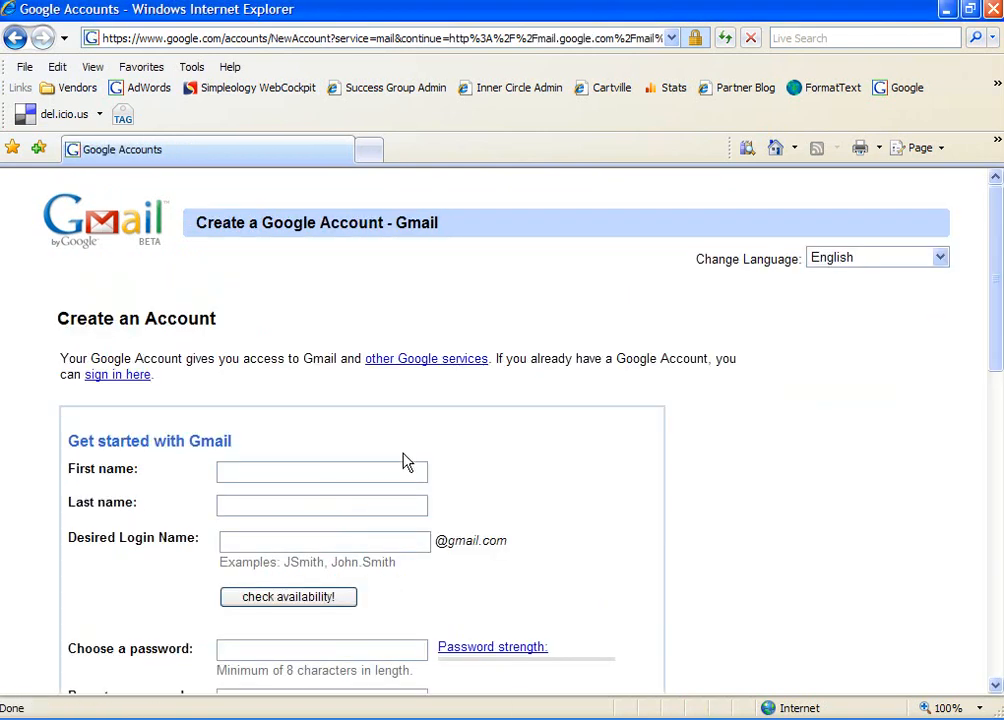
pyautogui.click(298, 466)
pyautogui.press('Tab')
pyautogui.press('Tab')
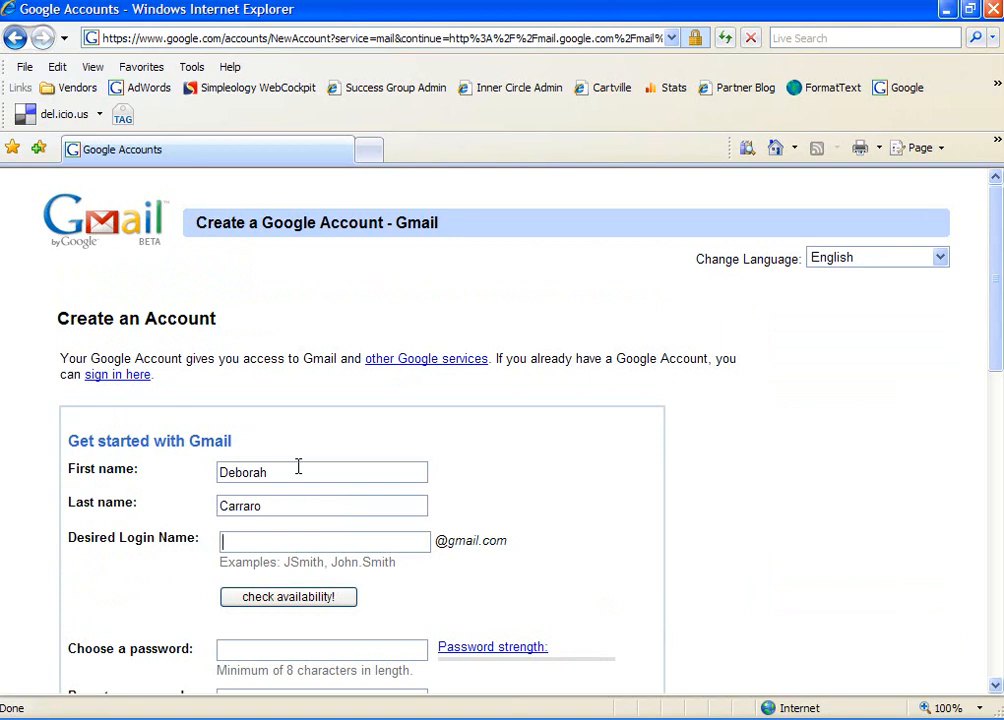
pyautogui.click(262, 598)
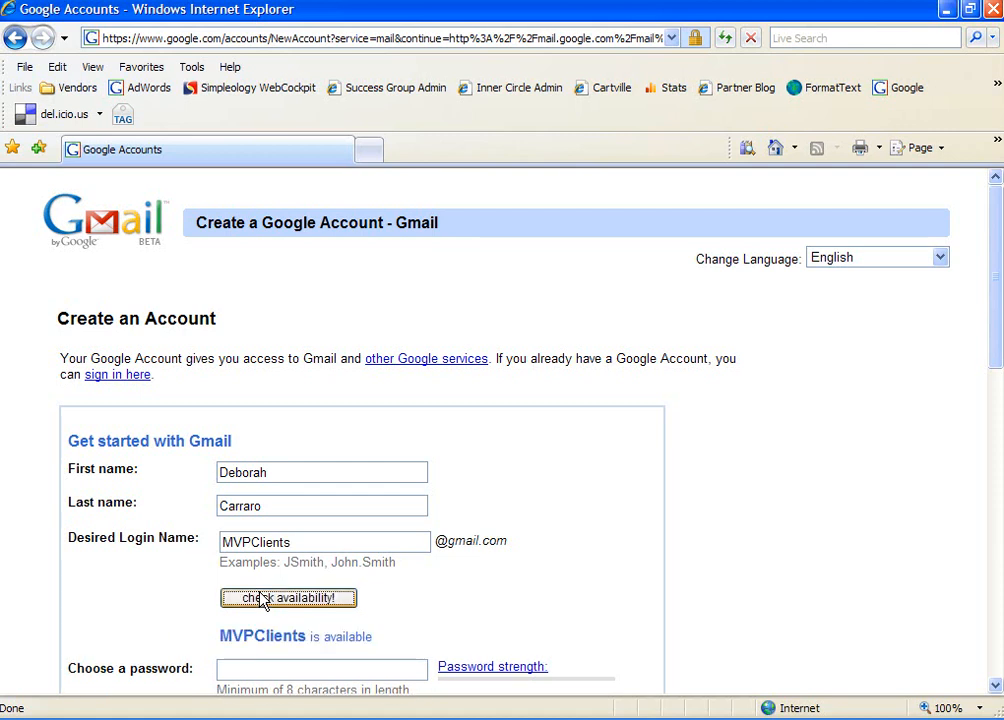
# Enter and re-enter the account password, then accept the terms to create the account.
pyautogui.scroll(-2, 317, 583)
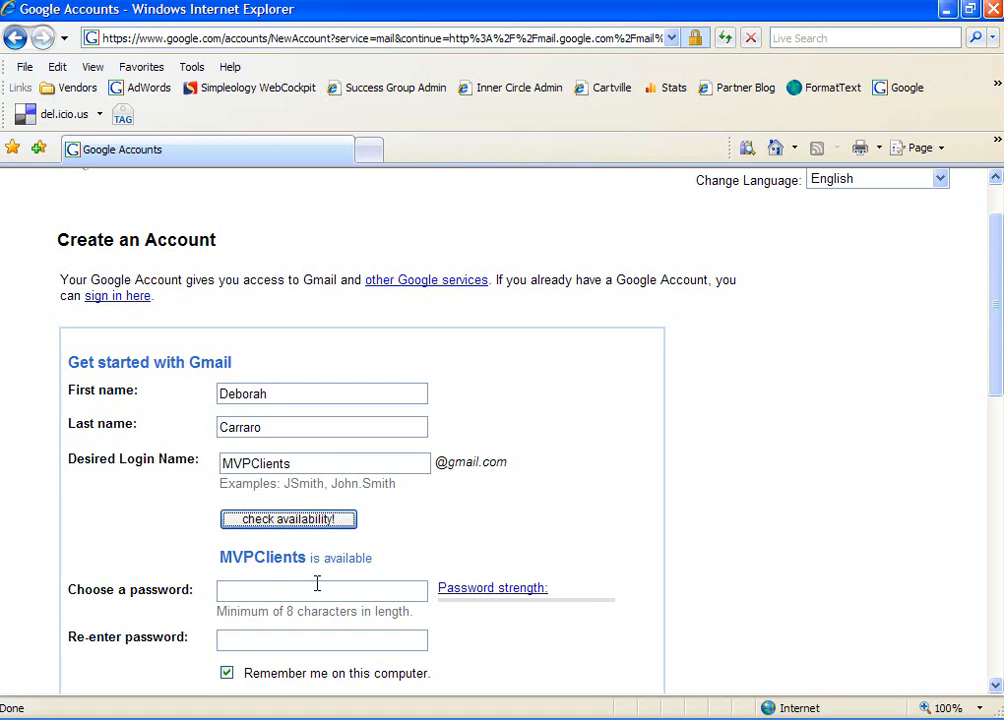
pyautogui.click(548, 506)
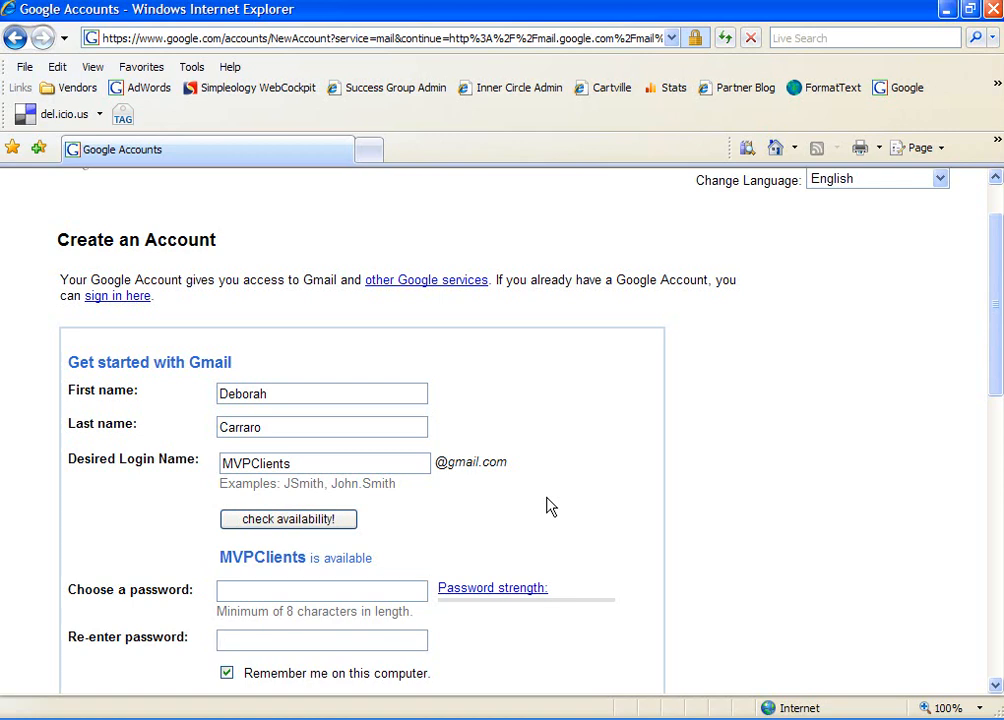
pyautogui.click(275, 593)
pyautogui.write('********')
pyautogui.press('Tab')
pyautogui.write('********')
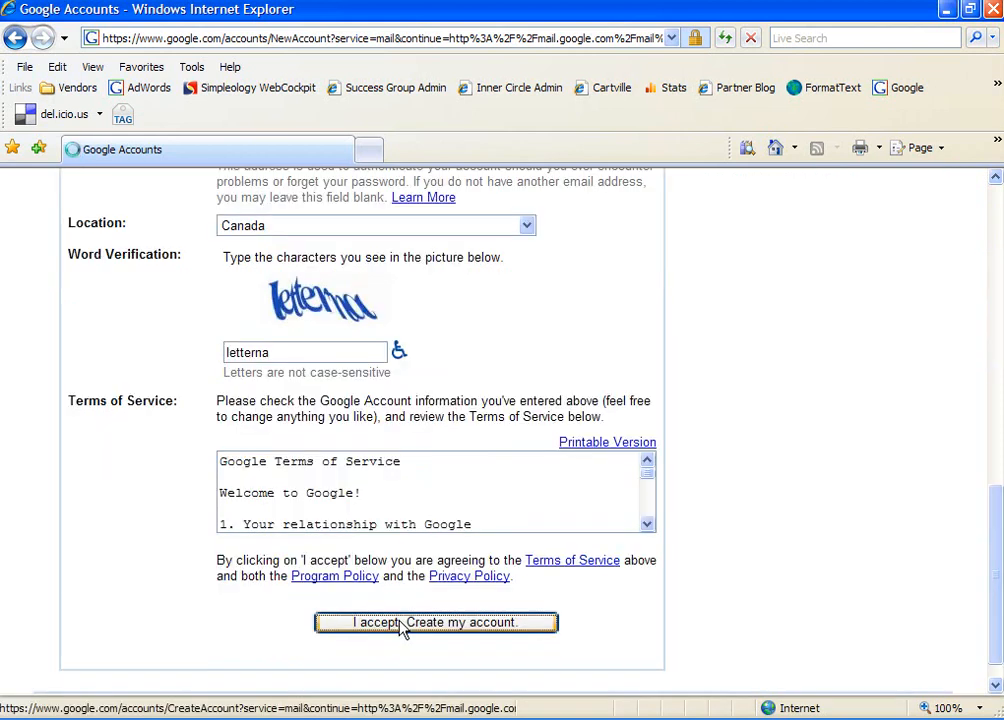
pyautogui.click(400, 623)
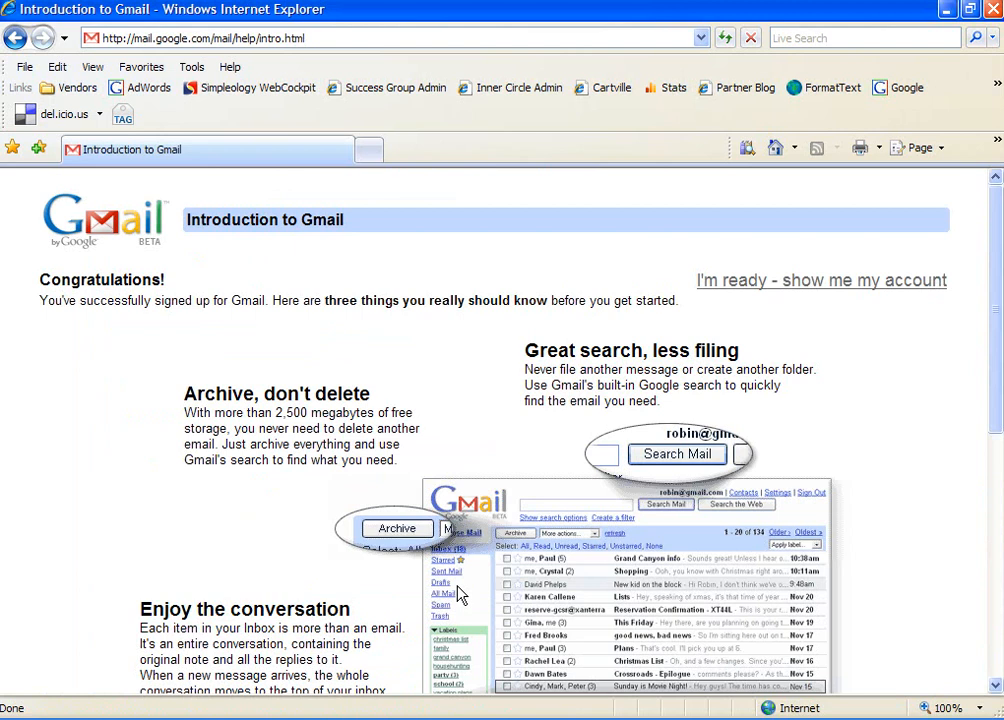
# Enter the new account's inbox and follow its link to the POP download settings.
pyautogui.click(770, 281)
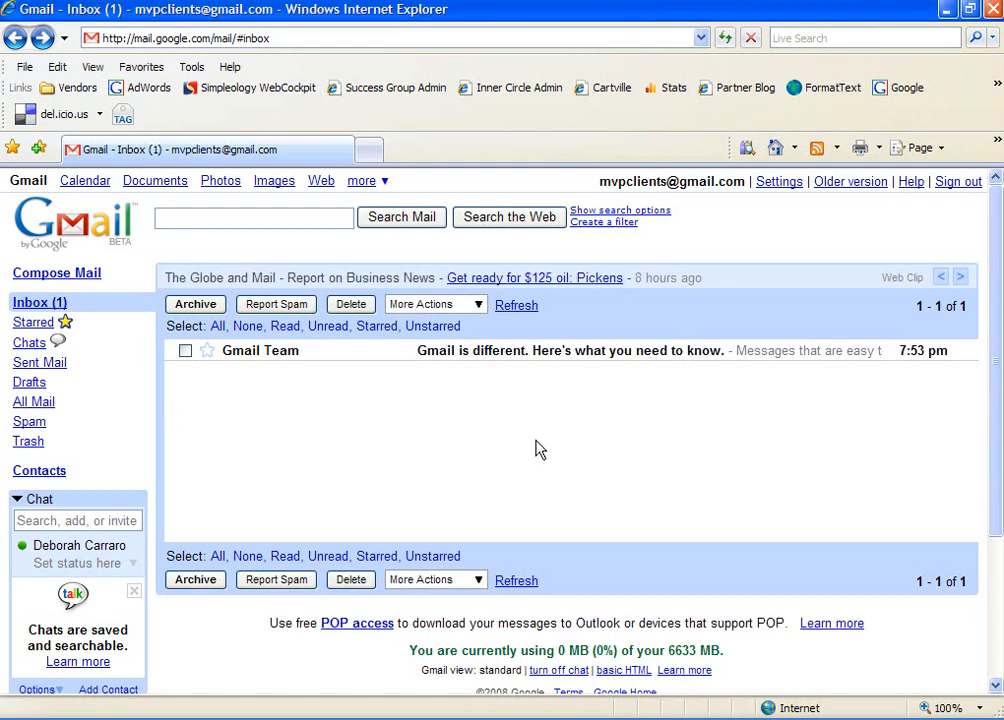
pyautogui.click(356, 624)
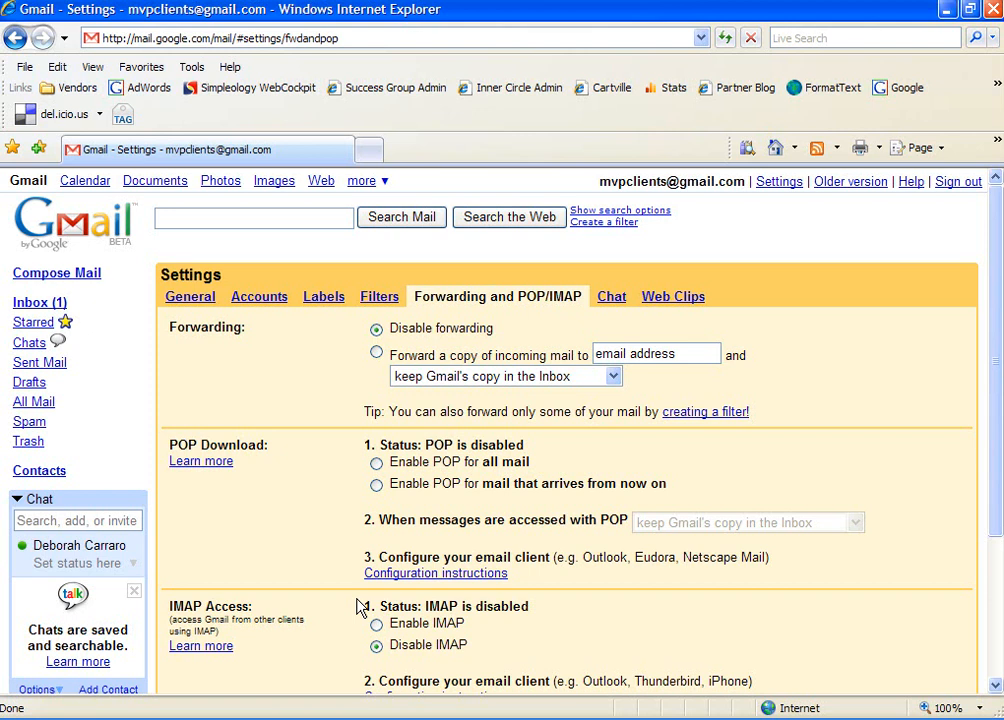
# Enable POP for all mail, set Gmail to delete its copy after download, and save.
pyautogui.click(376, 464)
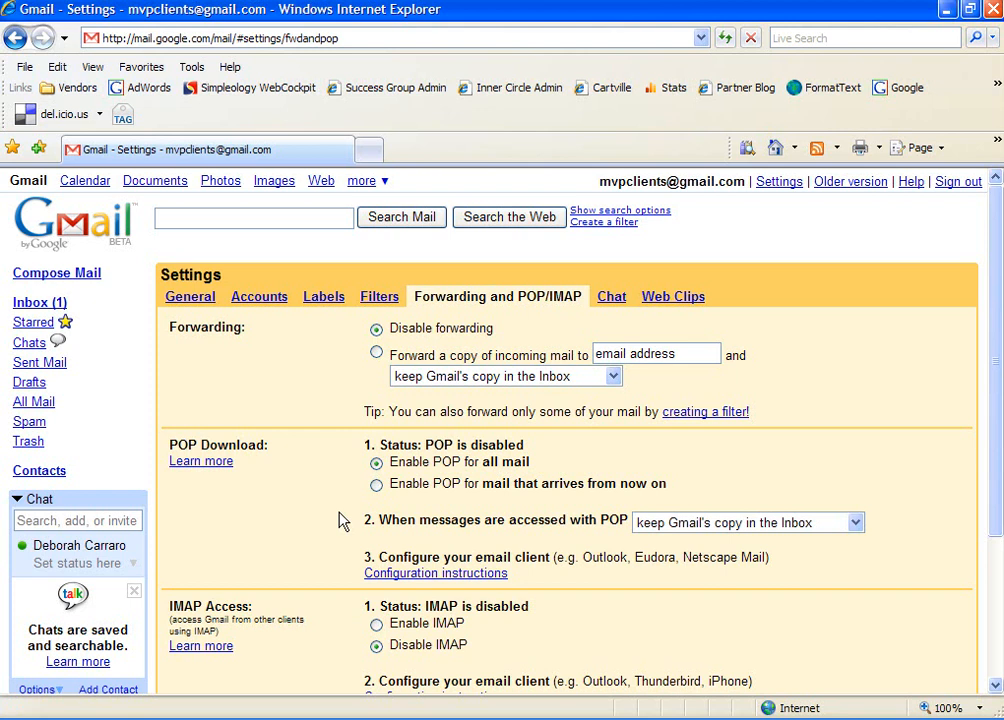
pyautogui.click(690, 522)
pyautogui.click(688, 550)
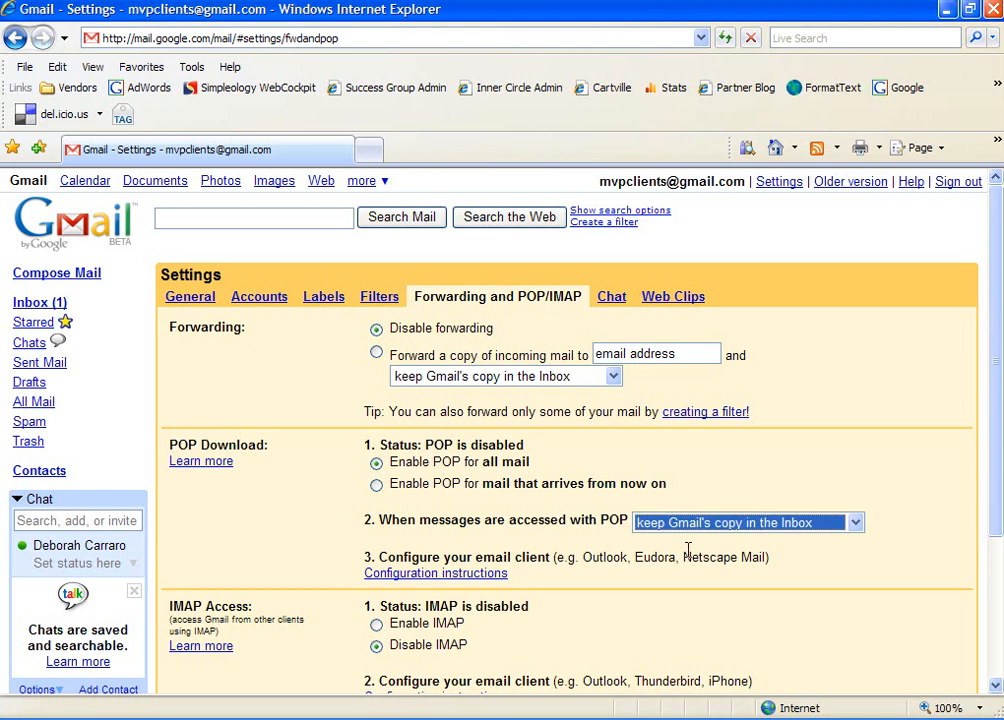
pyautogui.click(688, 524)
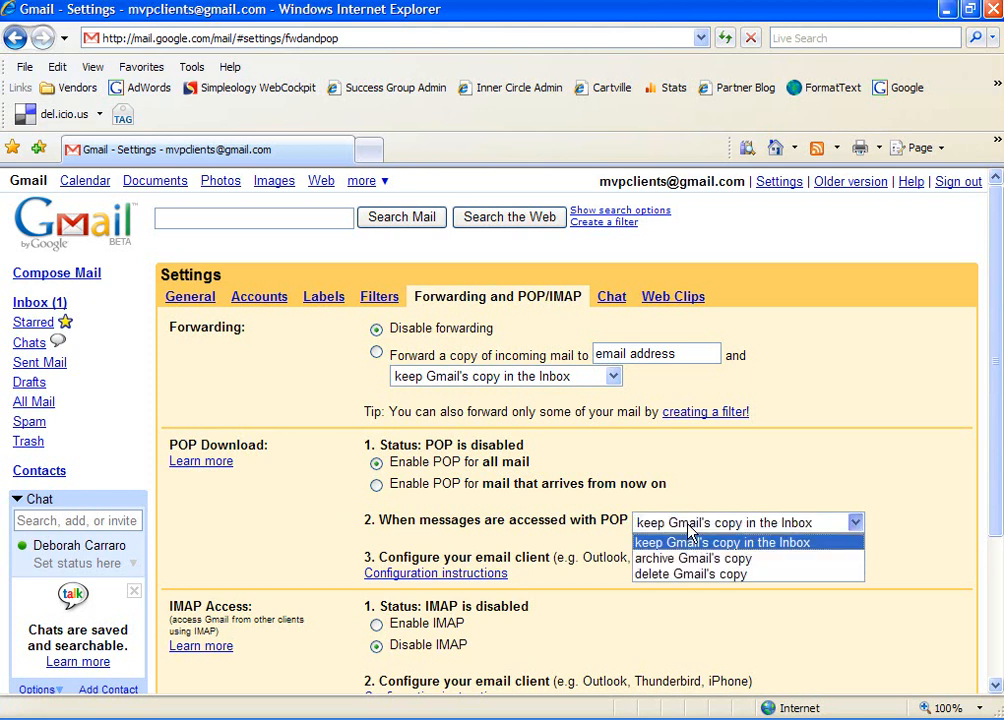
pyautogui.click(686, 574)
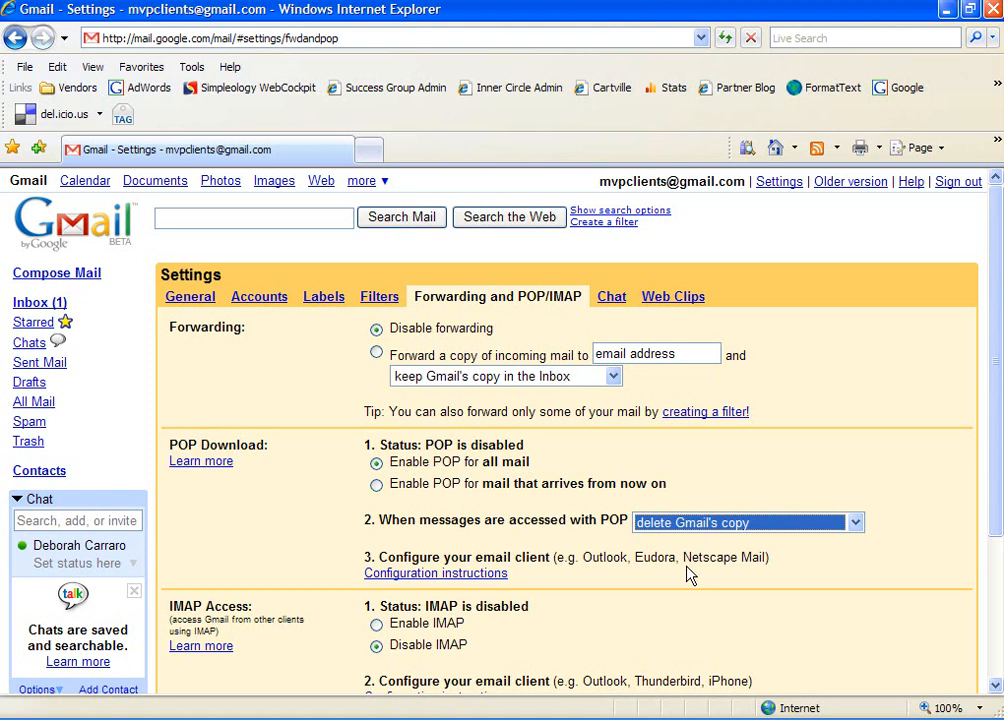
pyautogui.click(690, 575)
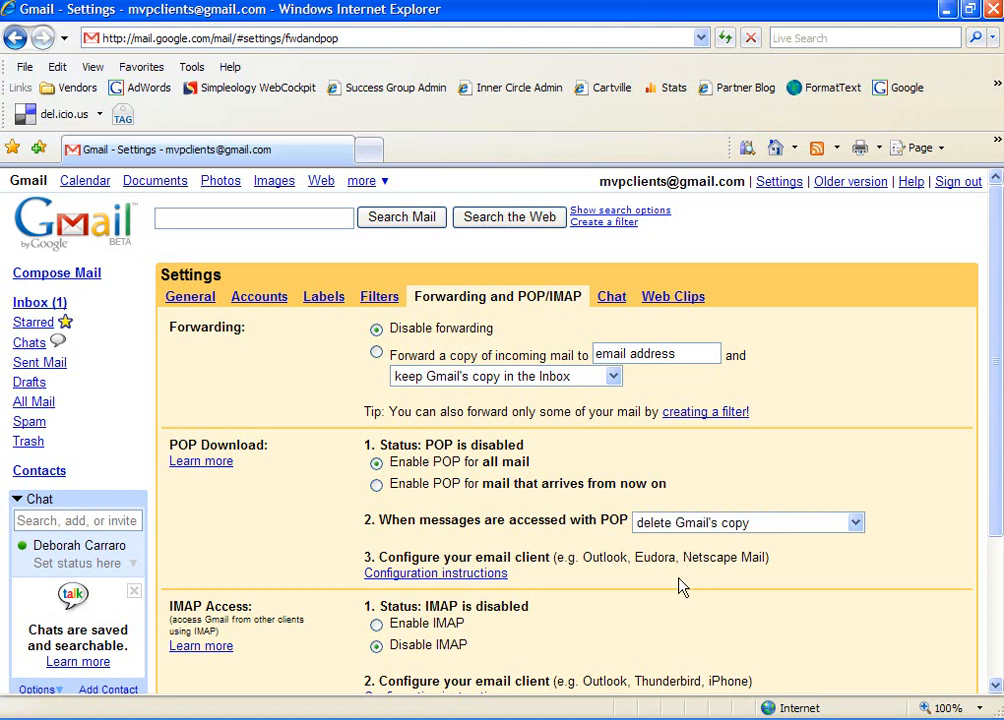
pyautogui.scroll(-3, 679, 587)
pyautogui.click(549, 535)
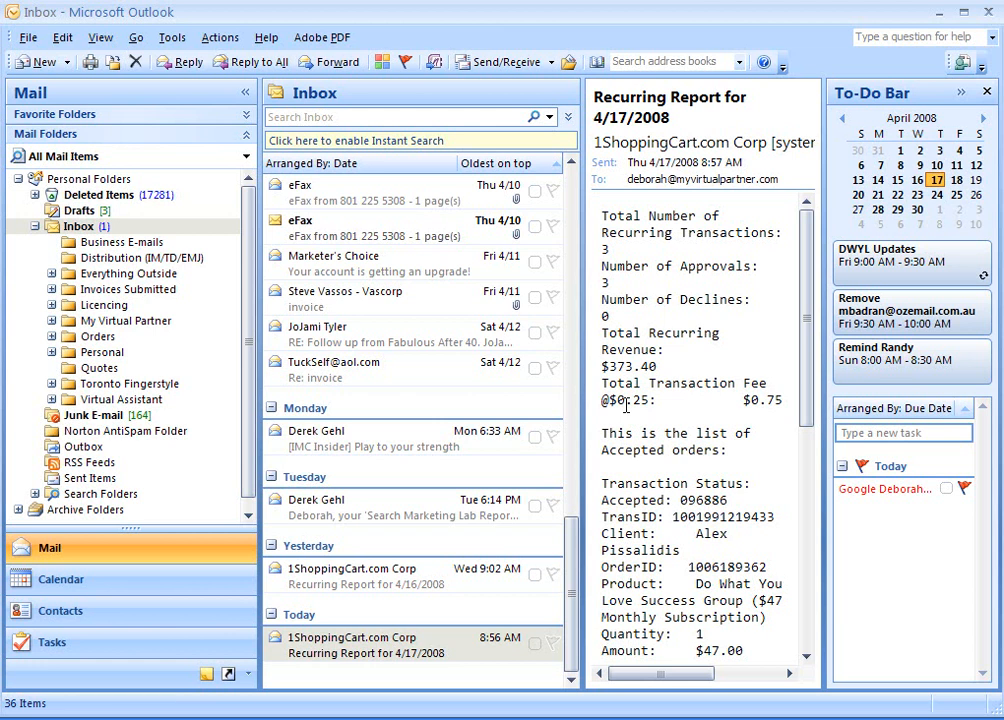
# Begin a new Internet E-mail account in Account Settings with manually configured server settings.
pyautogui.click(175, 38)
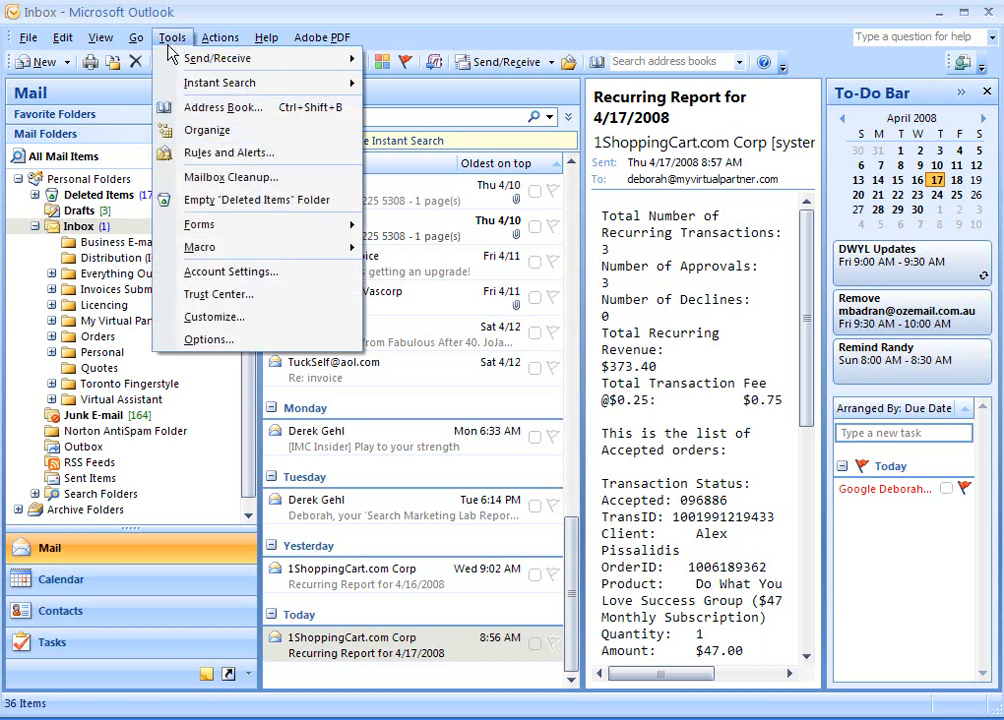
pyautogui.click(207, 279)
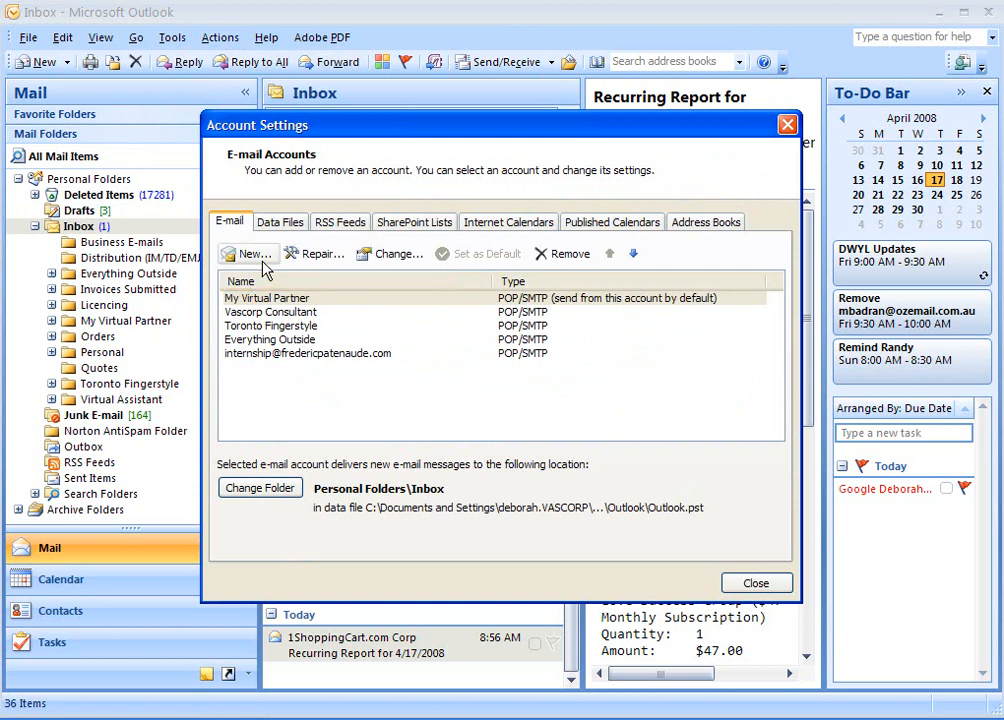
pyautogui.click(251, 259)
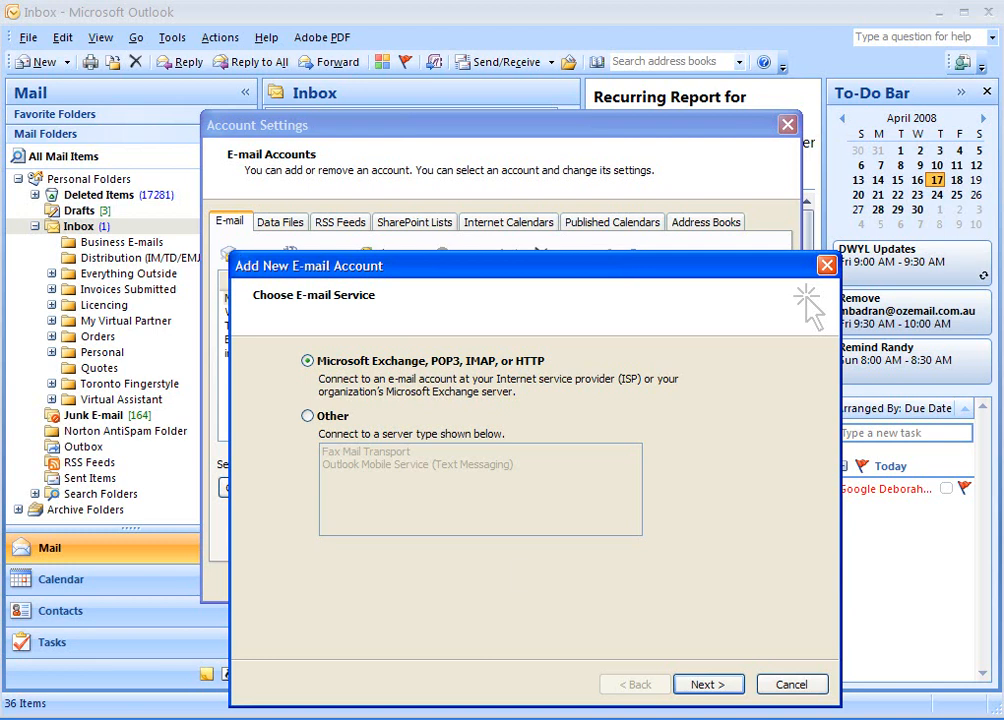
pyautogui.click(711, 689)
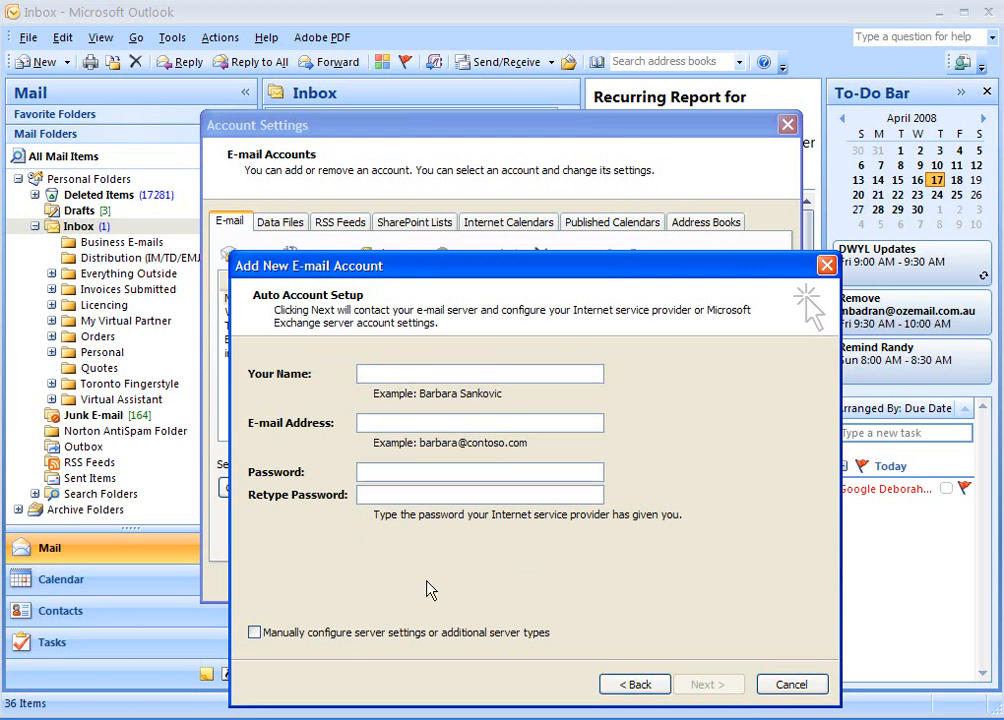
pyautogui.click(254, 632)
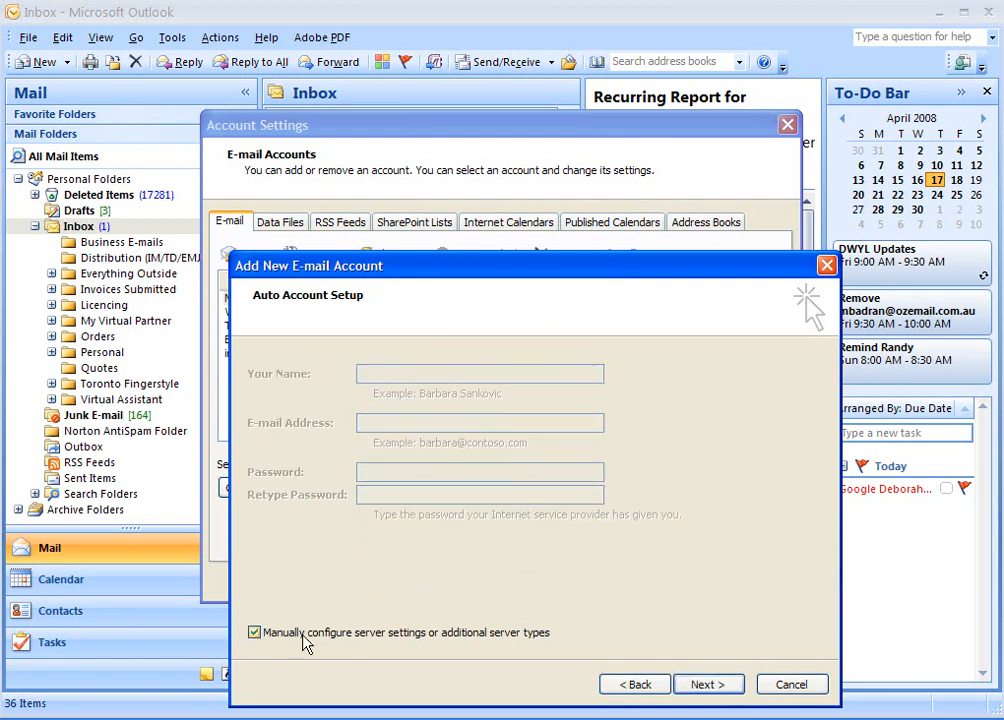
pyautogui.click(692, 688)
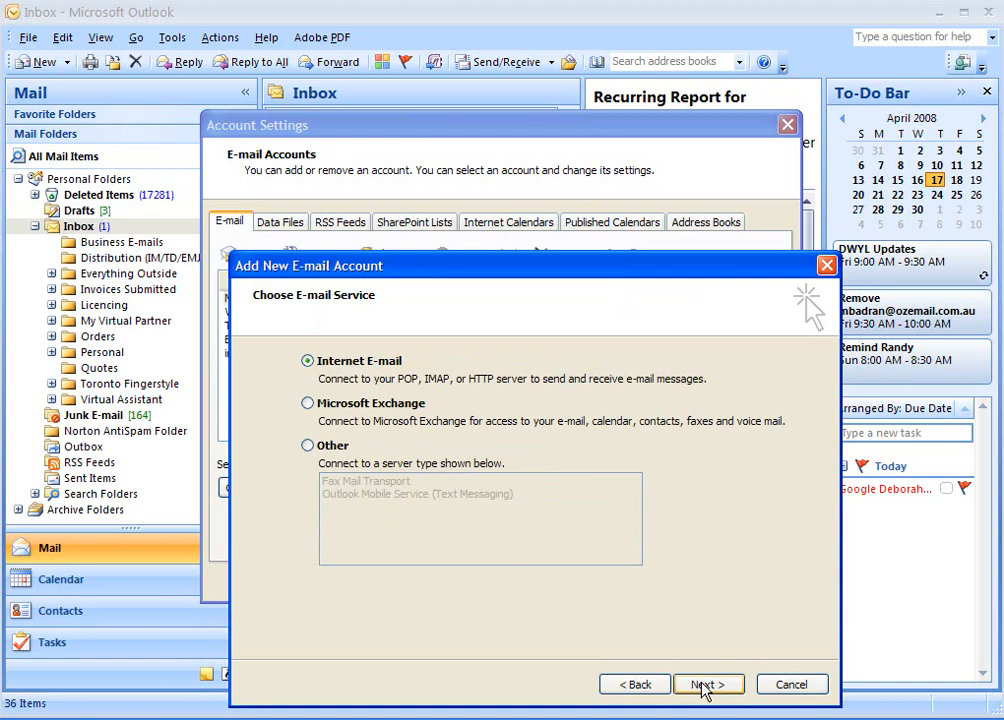
pyautogui.click(705, 686)
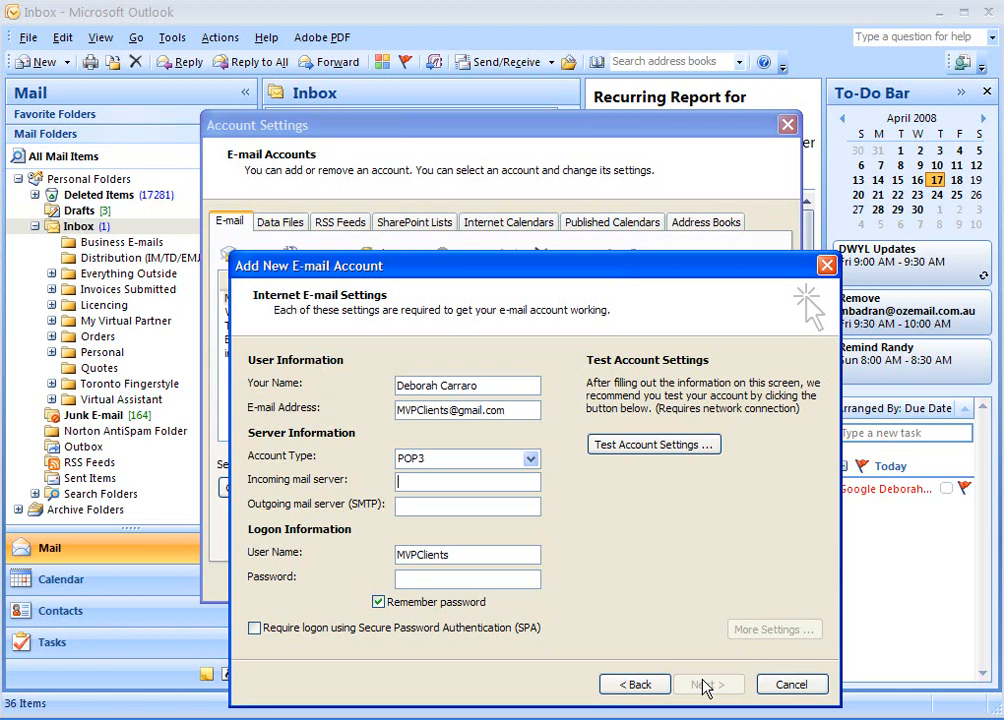
pyautogui.write('pop')
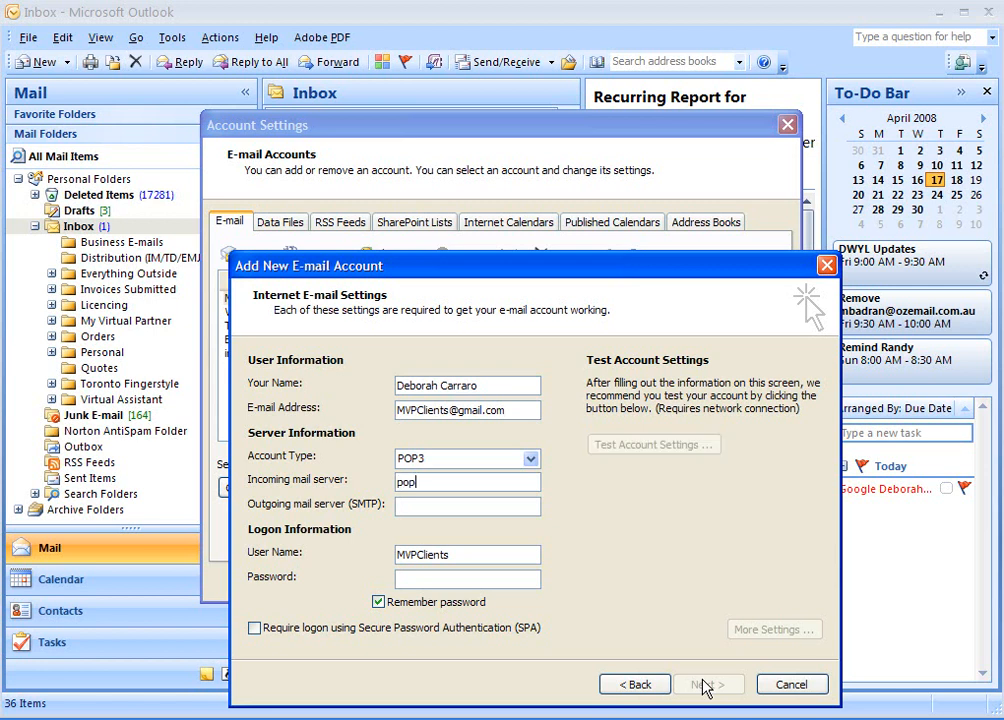
pyautogui.write('.gmail.com')
pyautogui.press('Tab')
pyautogui.write('smt')
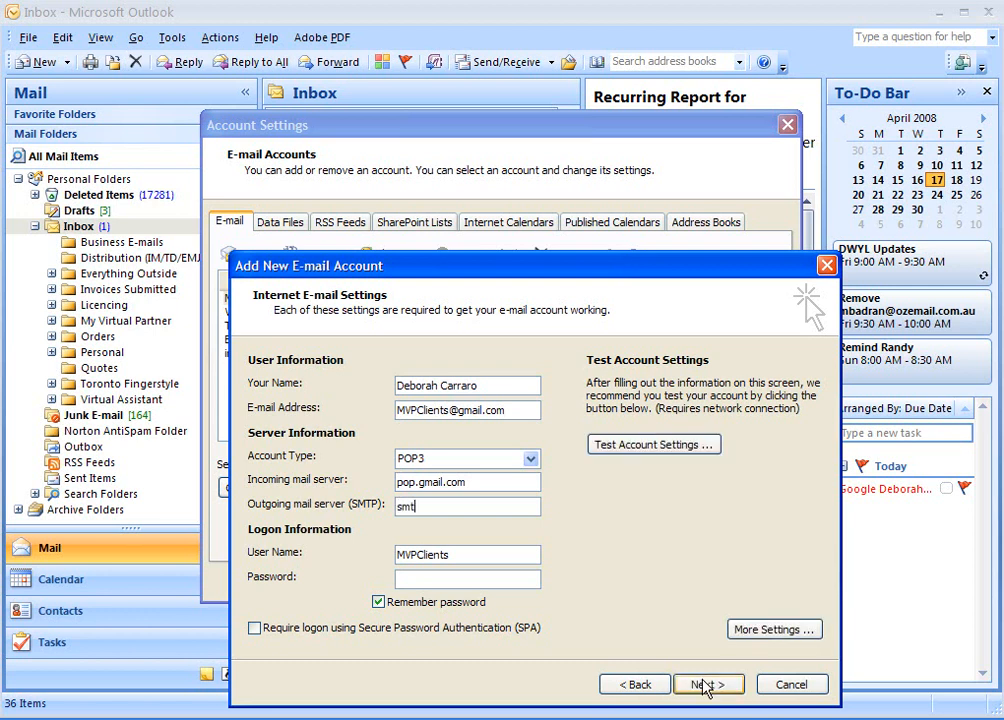
pyautogui.write('p.gmail.com')
pyautogui.press('Tab')
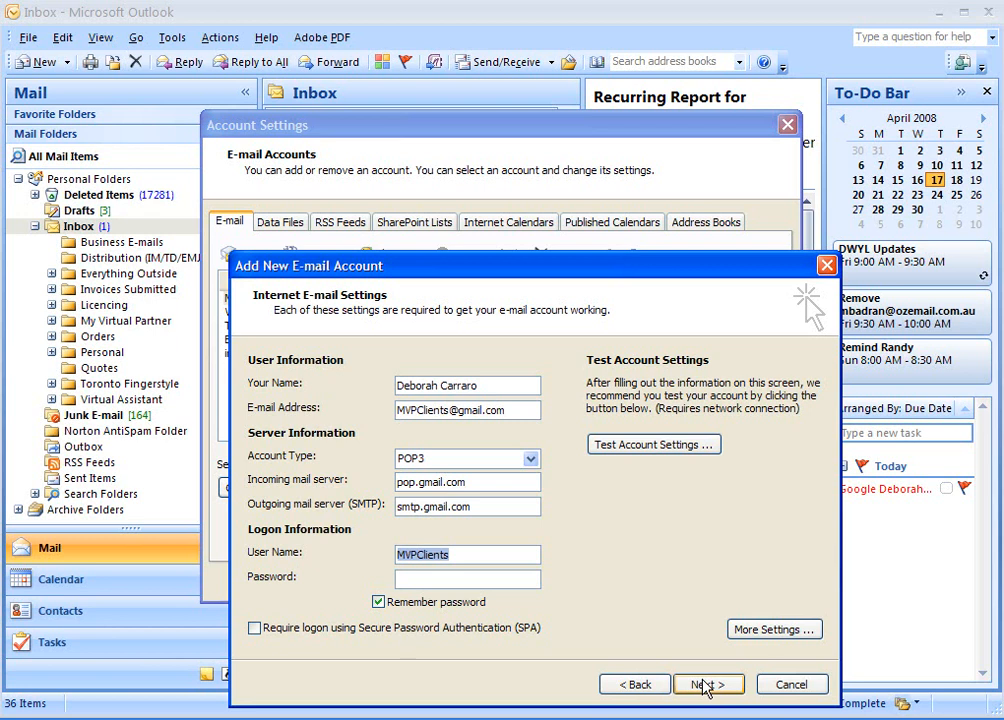
pyautogui.press('End')
pyautogui.write('@gmail.com')
pyautogui.press('Tab')
pyautogui.write('********')
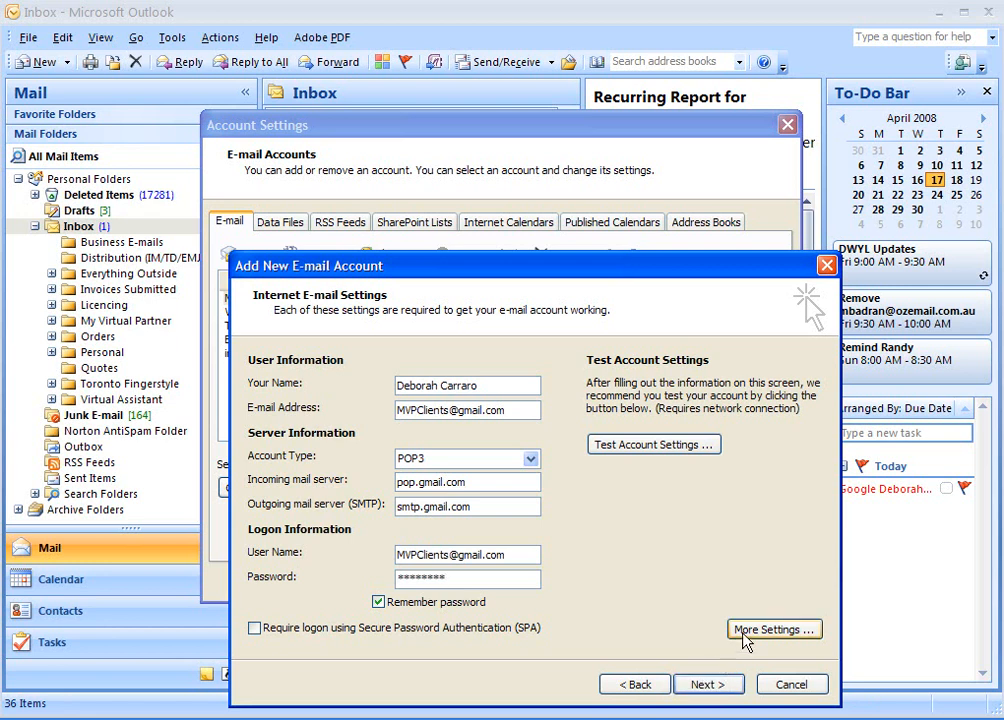
# In More Settings, require authentication for the outgoing SMTP server.
pyautogui.click(768, 632)
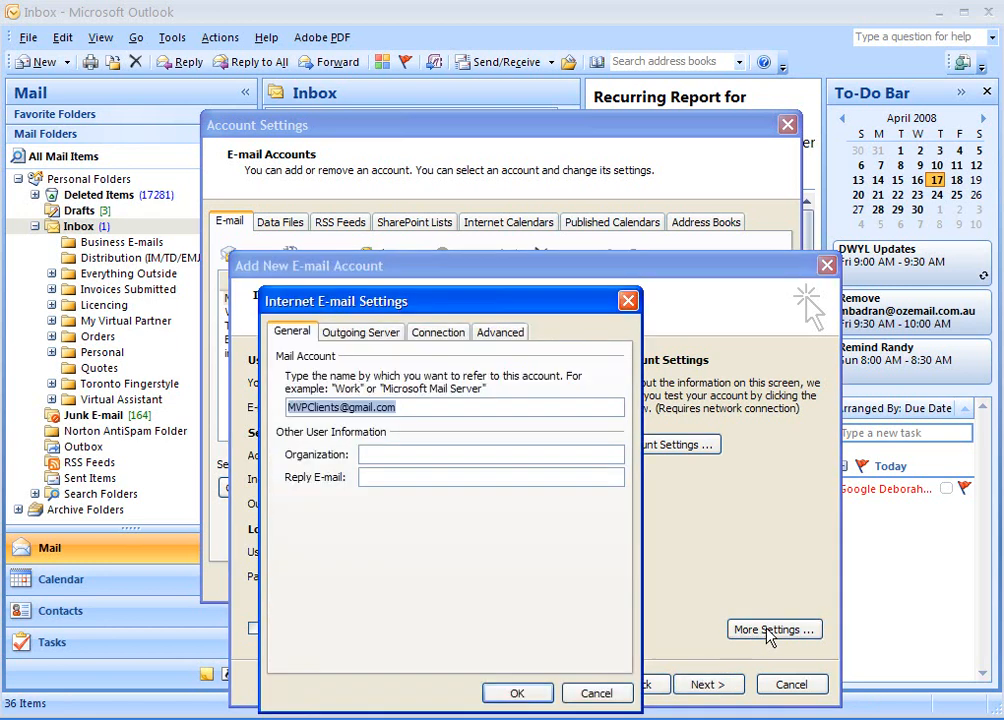
pyautogui.click(353, 335)
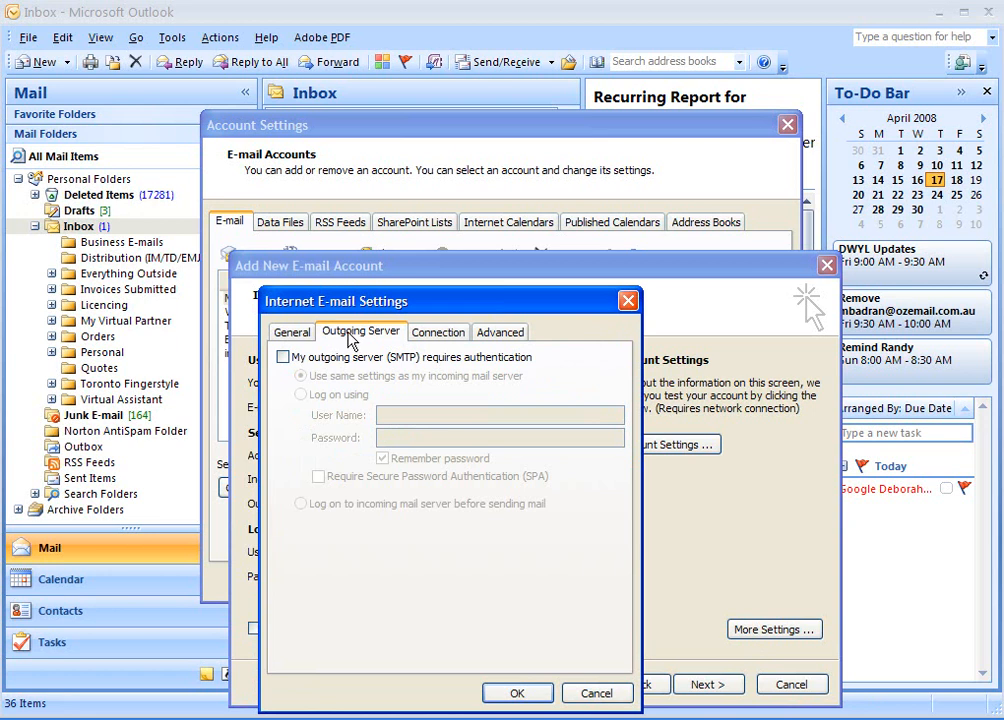
pyautogui.click(284, 358)
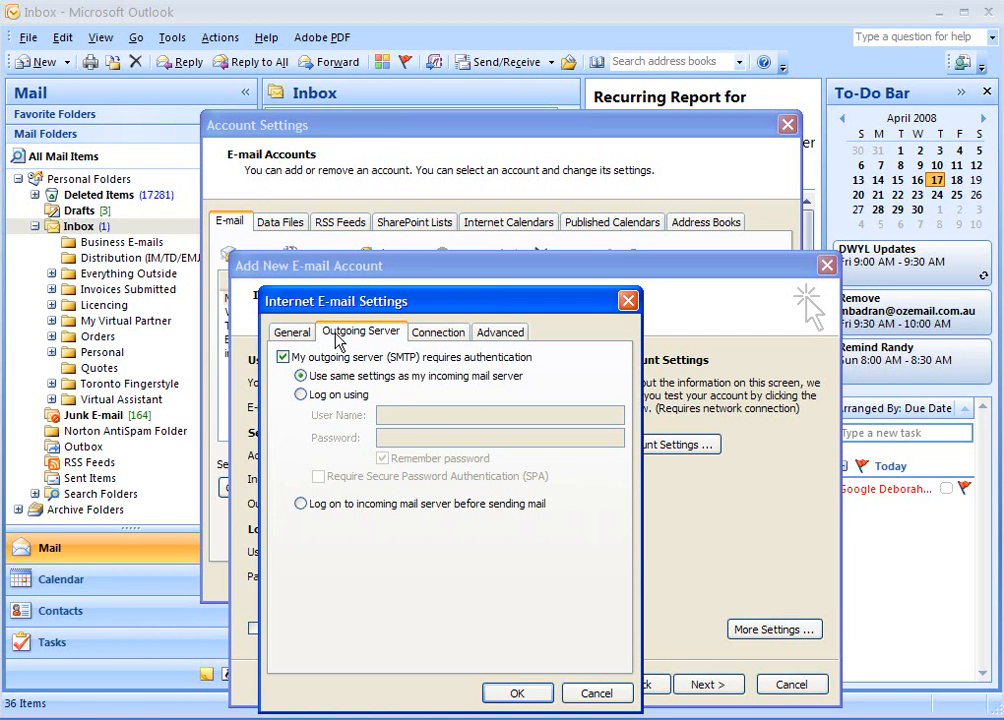
# Use SSL for incoming mail and set the outgoing port to 587 with TLS encryption.
pyautogui.click(505, 332)
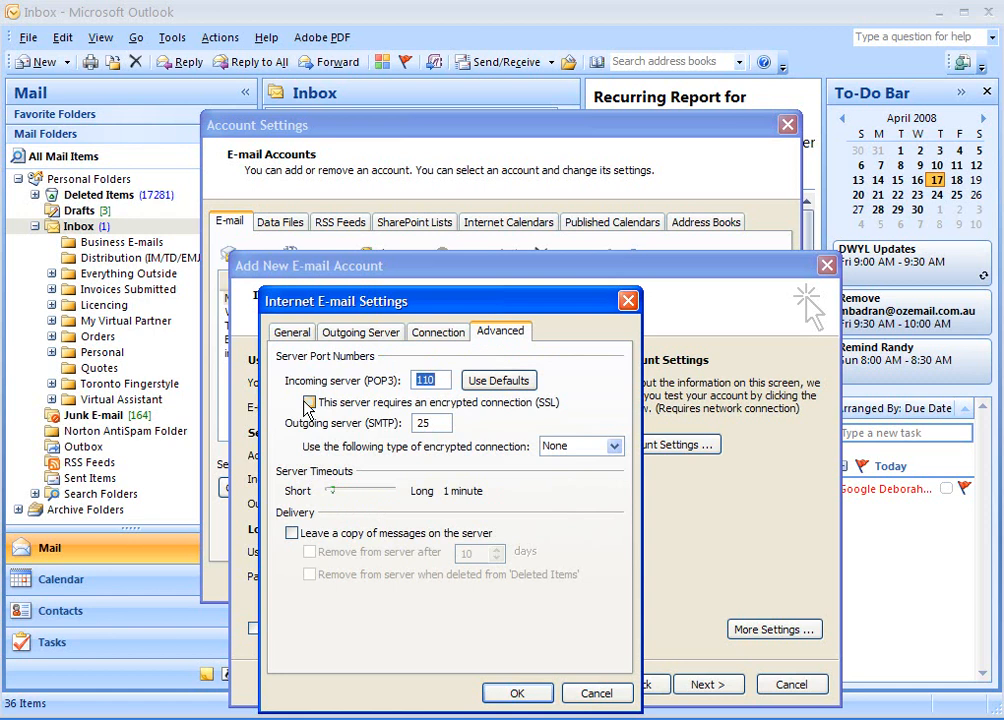
pyautogui.click(308, 403)
pyautogui.doubleClick(421, 423)
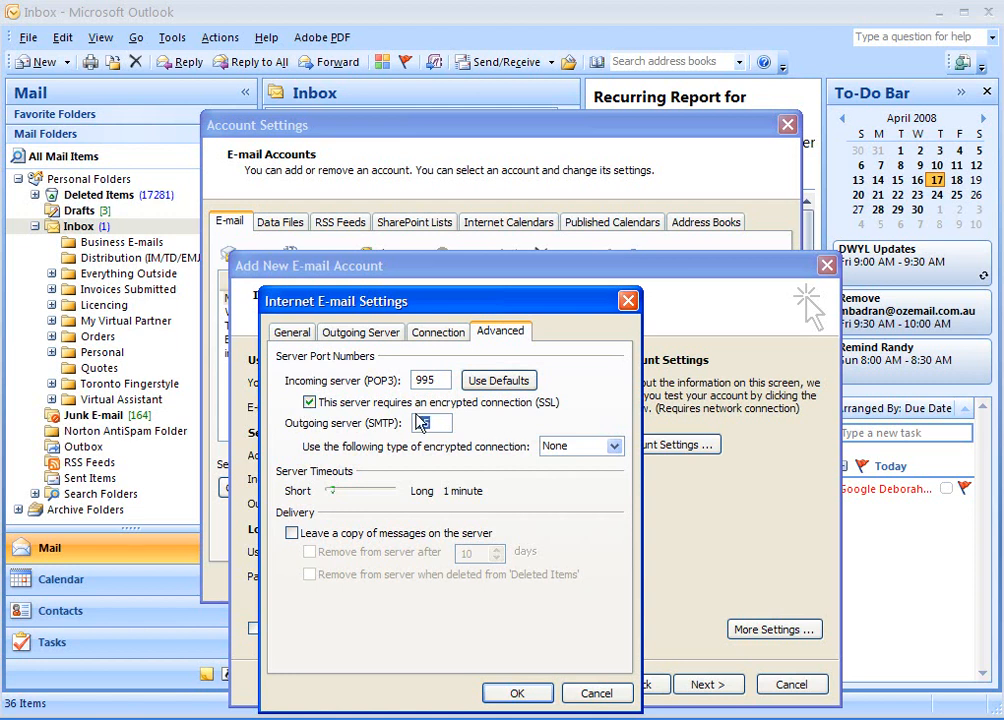
pyautogui.write('587')
pyautogui.click(573, 452)
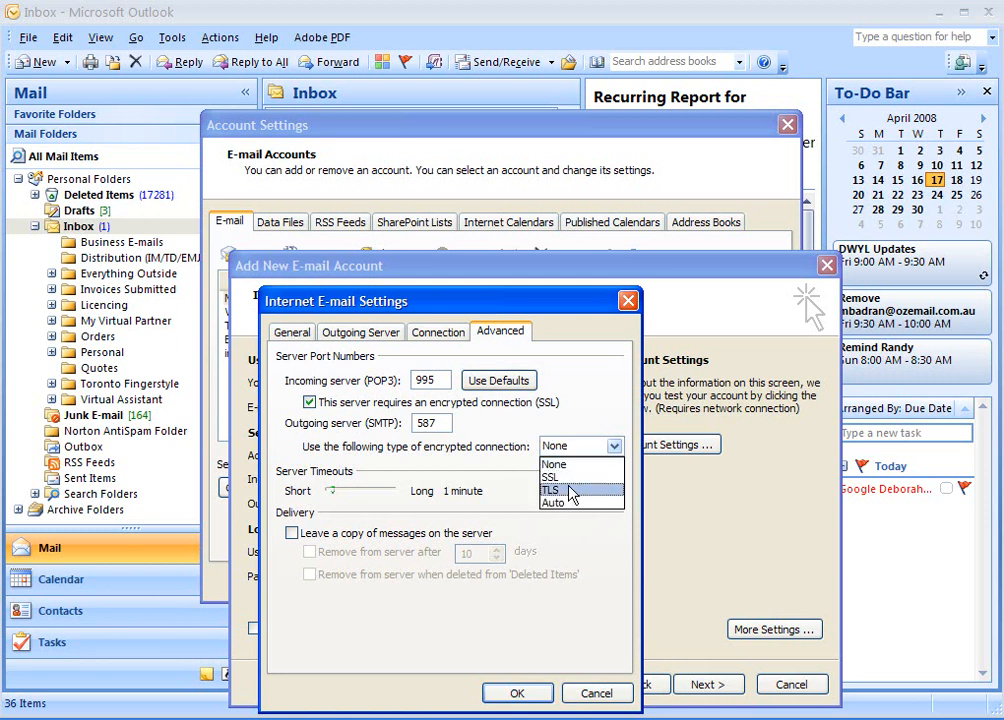
pyautogui.click(571, 491)
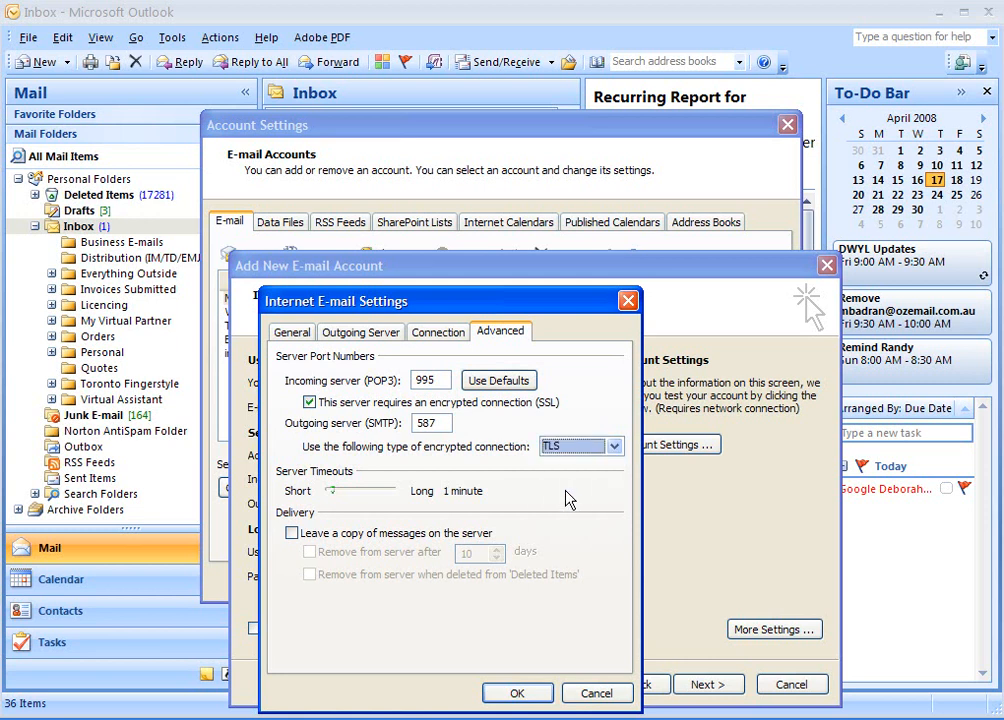
# Keep the extra settings, run the account test successfully, and advance to the Congratulations page.
pyautogui.click(516, 697)
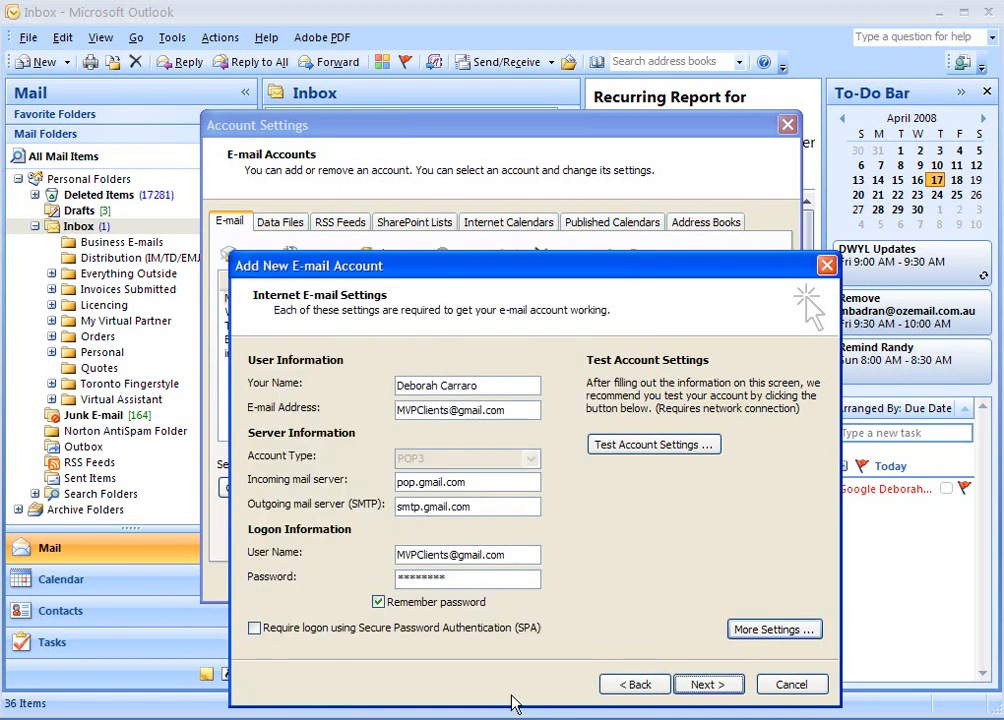
pyautogui.click(630, 450)
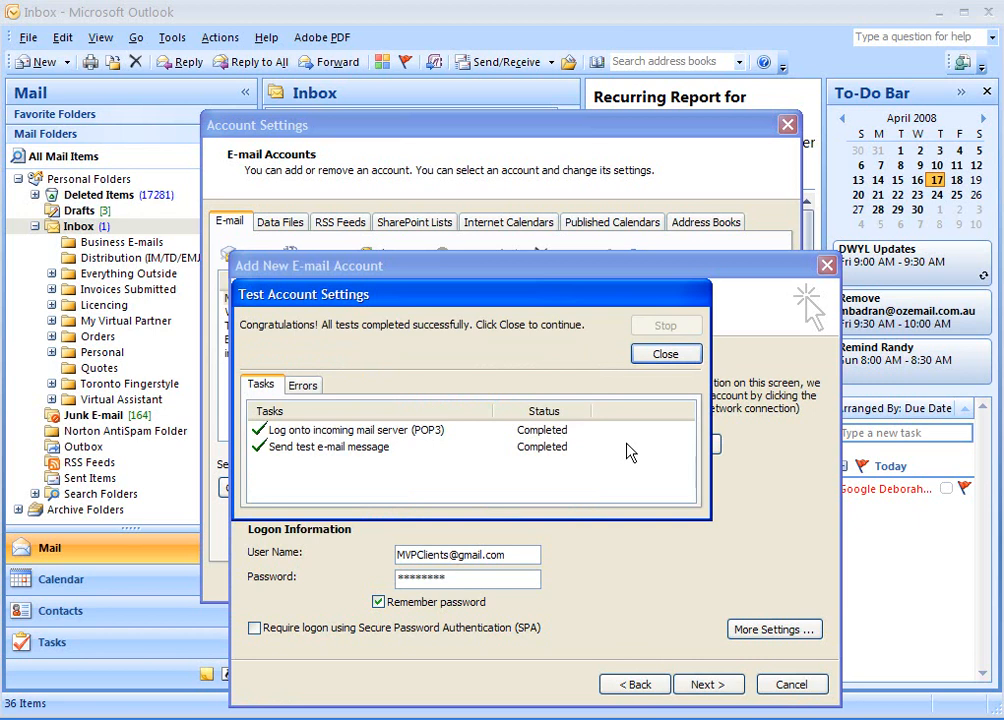
pyautogui.click(648, 357)
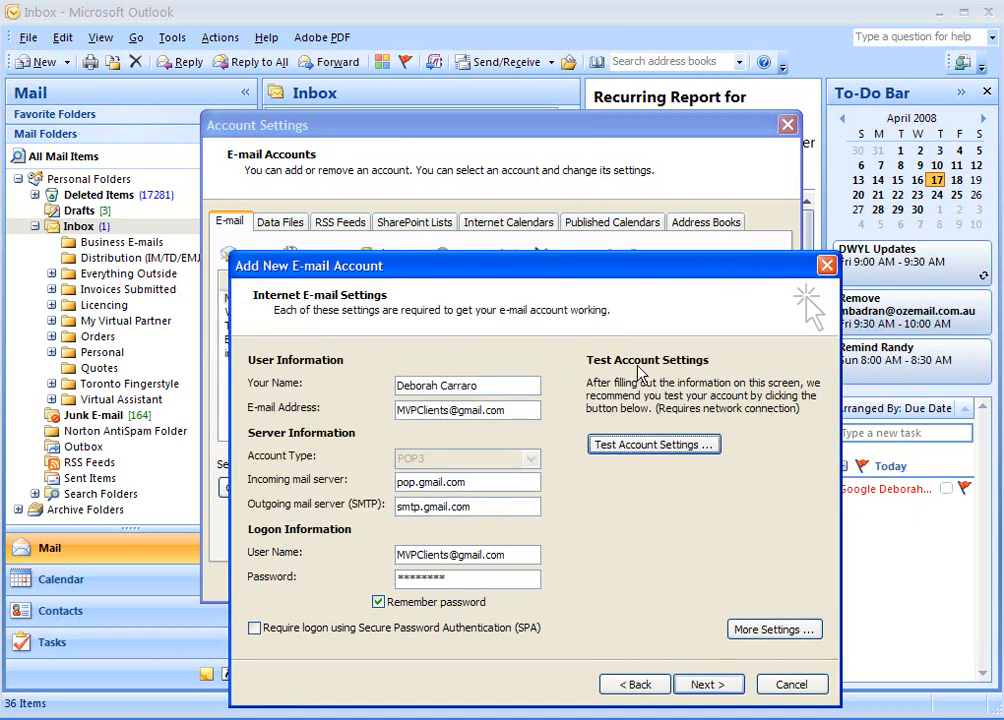
pyautogui.click(710, 684)
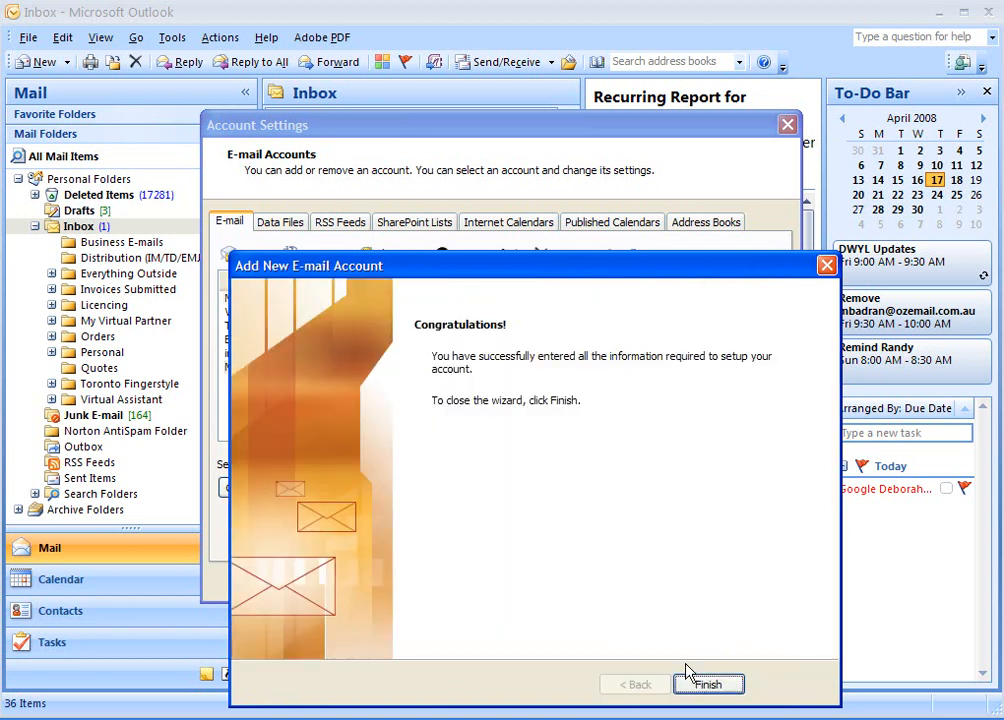
# Finish the wizard and close Account Settings with the Gmail POP account now listed.
pyautogui.click(709, 686)
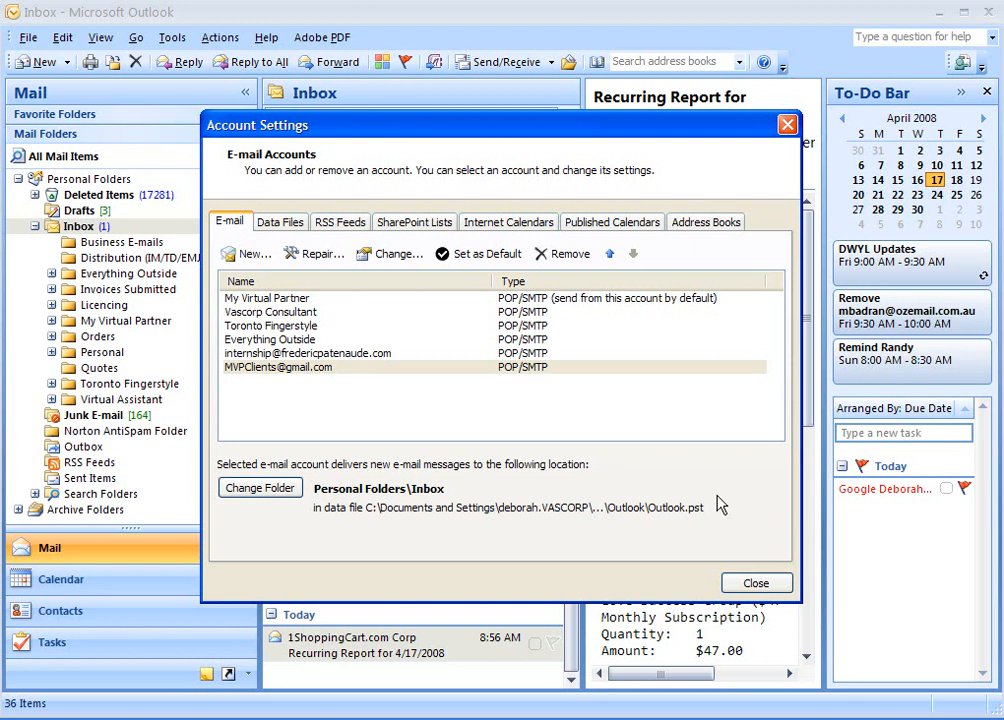
pyautogui.click(755, 585)
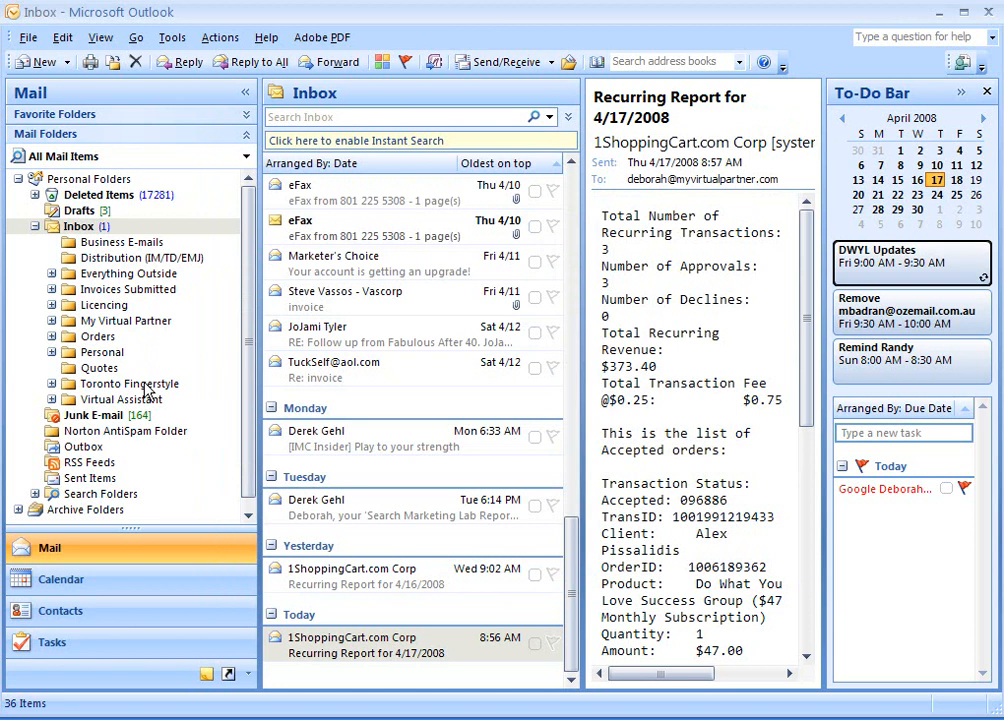
pyautogui.rightClick(103, 229)
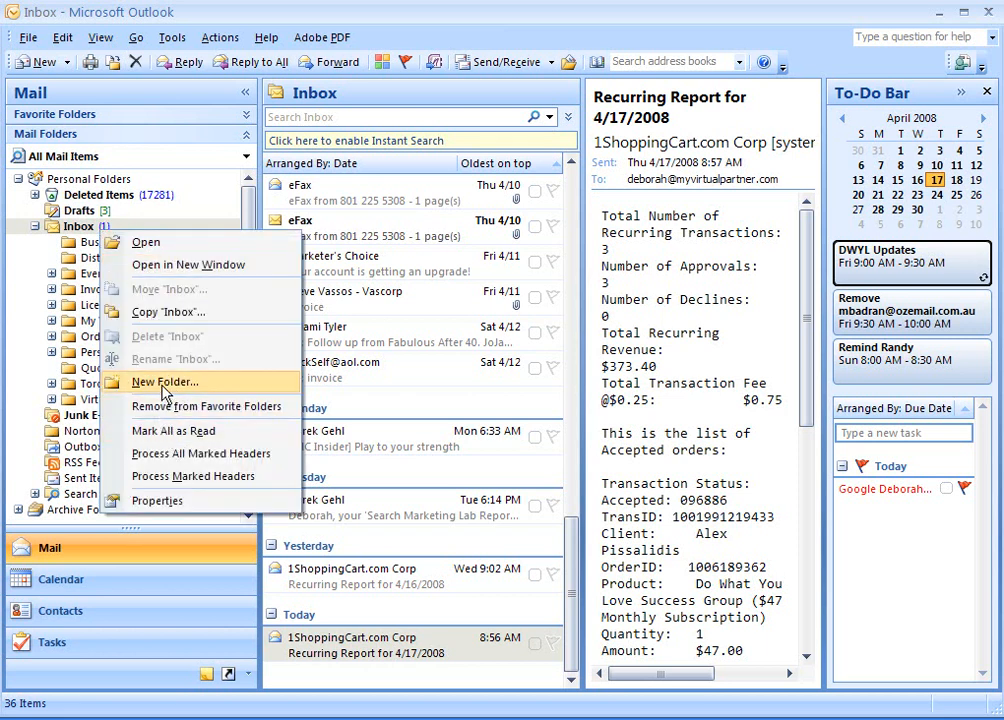
pyautogui.click(165, 382)
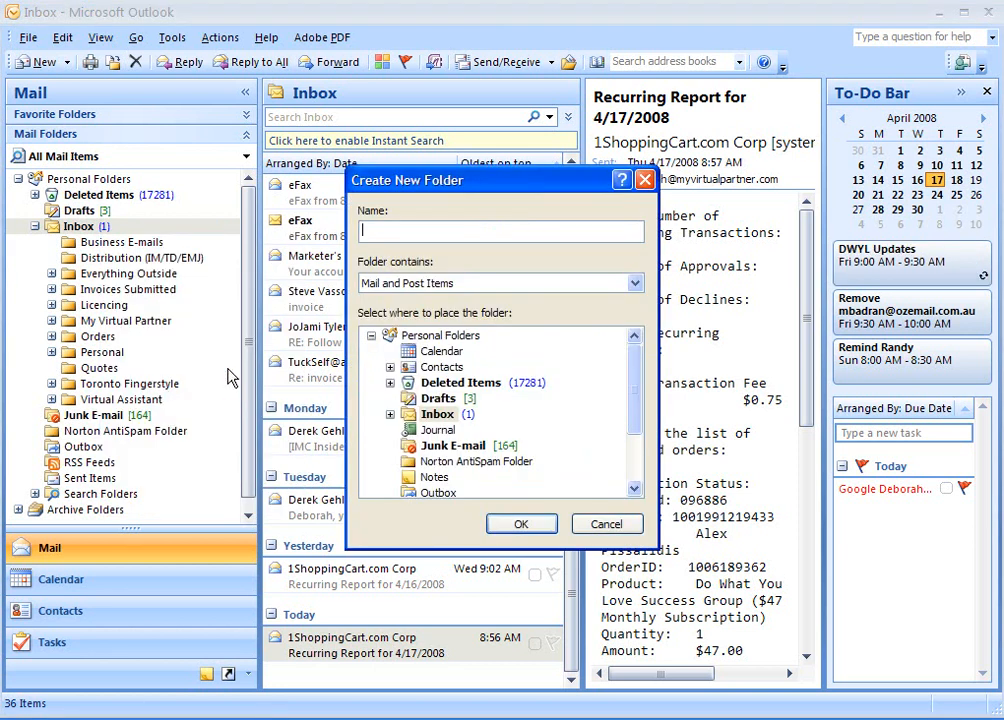
pyautogui.write('MVP Clients')
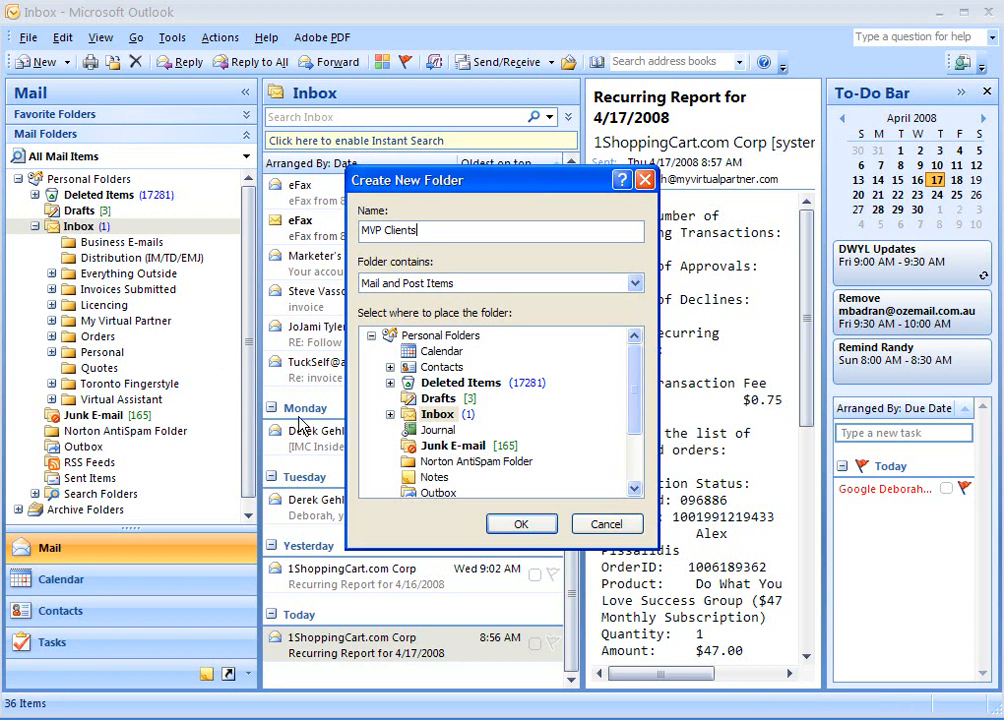
pyautogui.click(390, 414)
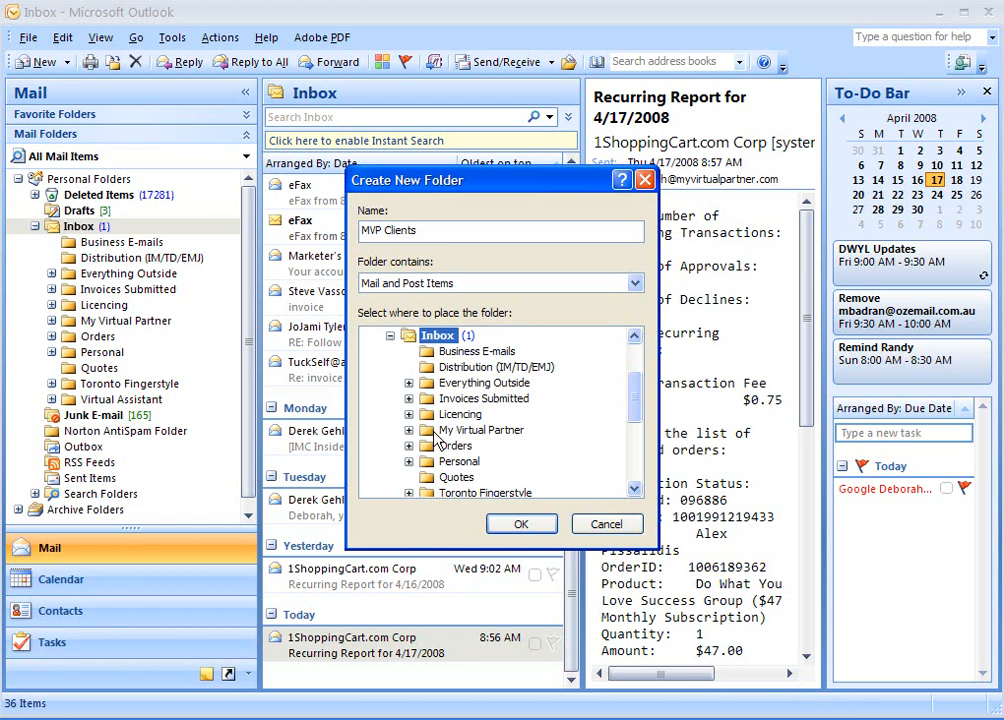
pyautogui.click(436, 432)
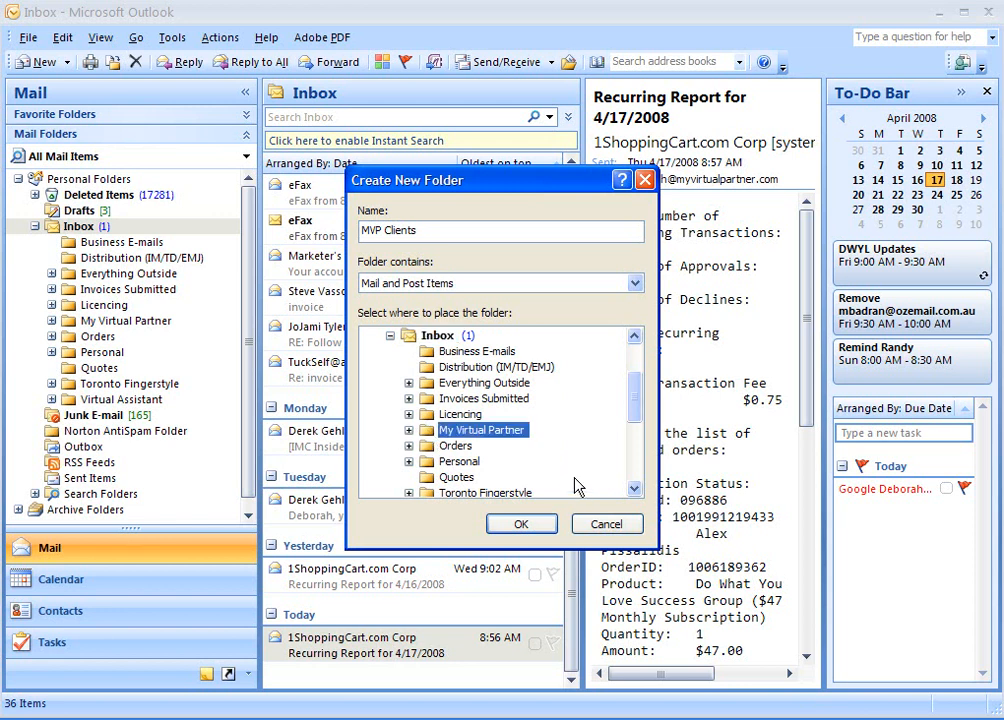
pyautogui.click(521, 526)
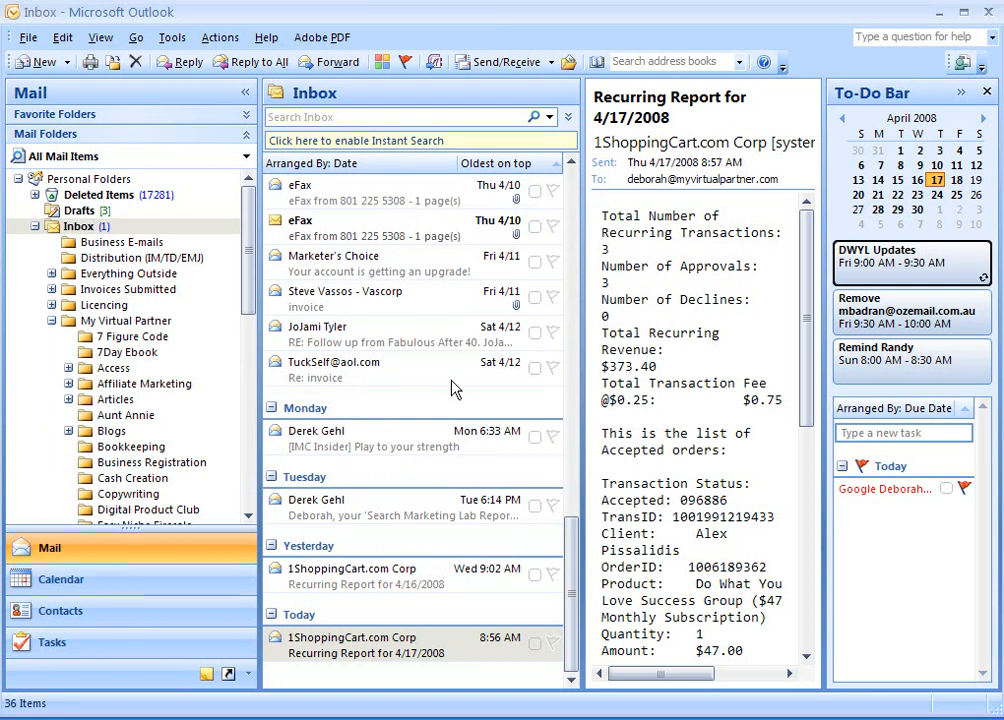
# In Rules and Alerts, start a new blank rule checking messages when they arrive, reaching its conditions.
pyautogui.click(168, 42)
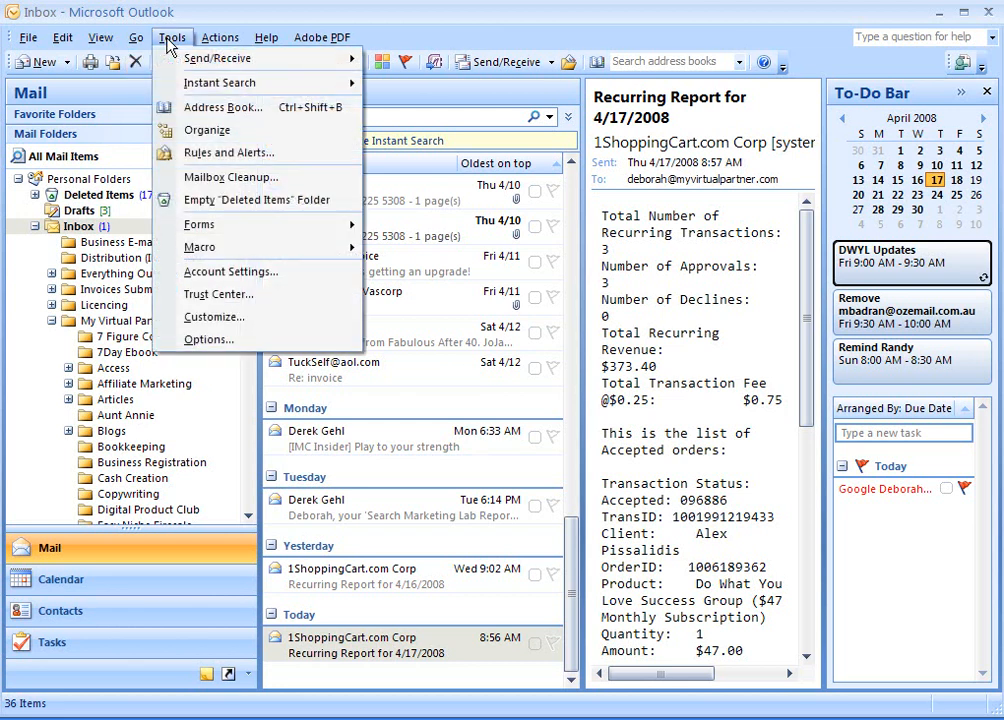
pyautogui.click(191, 158)
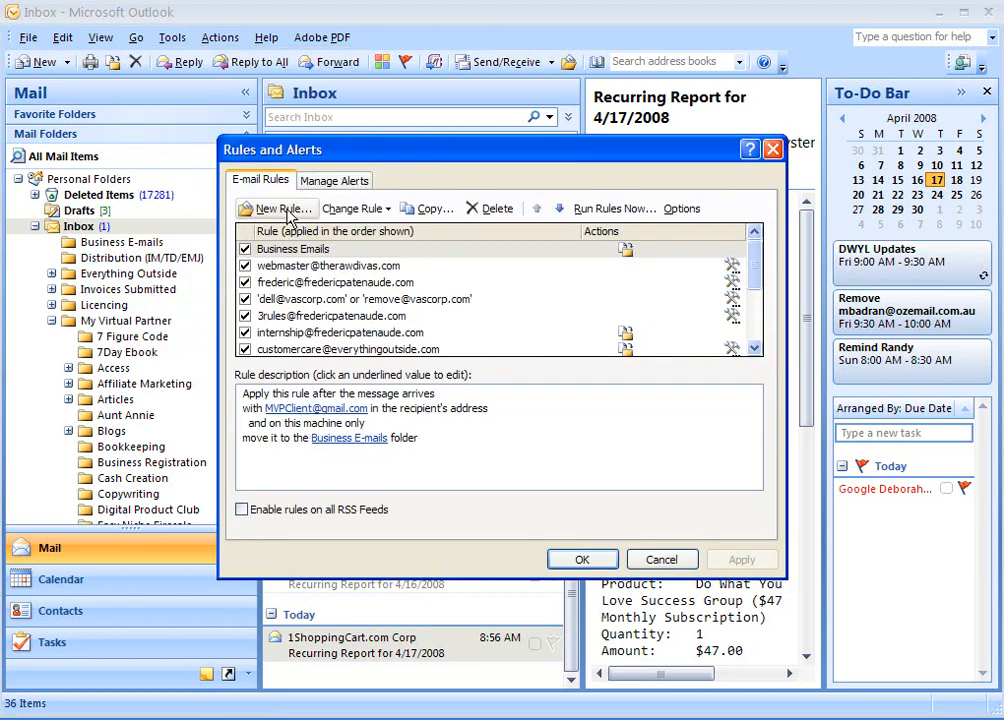
pyautogui.click(287, 213)
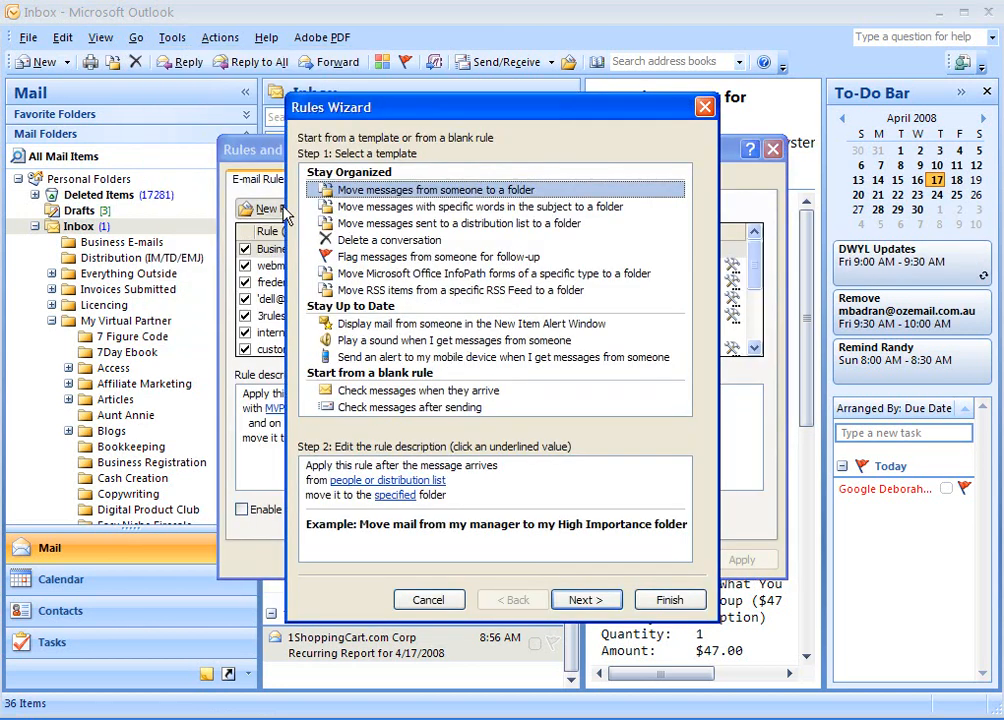
pyautogui.click(393, 391)
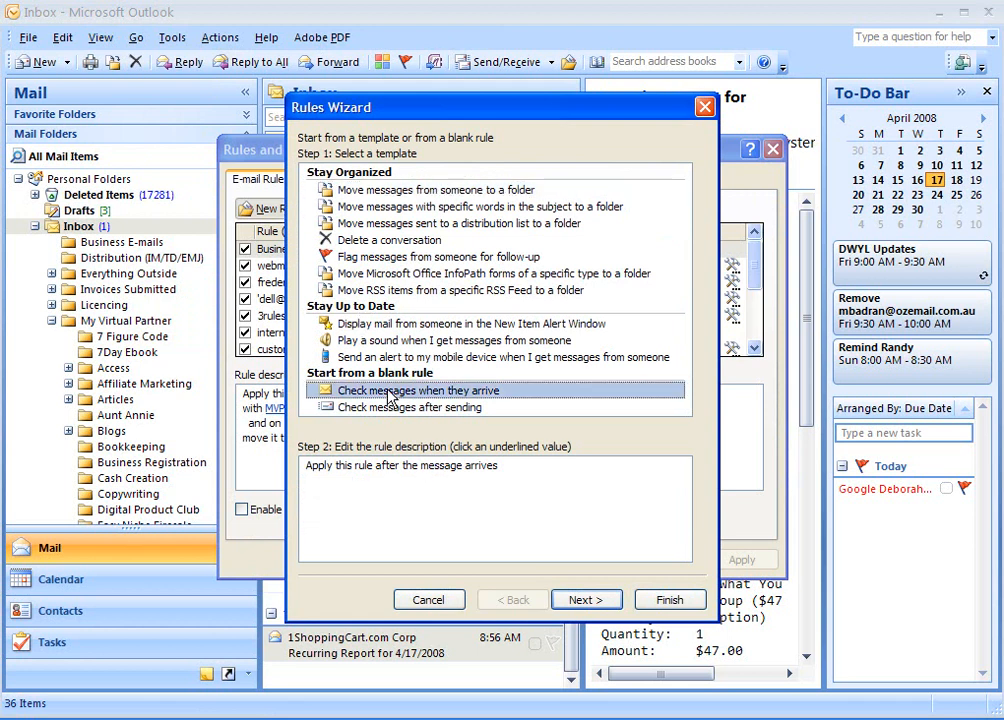
pyautogui.click(582, 600)
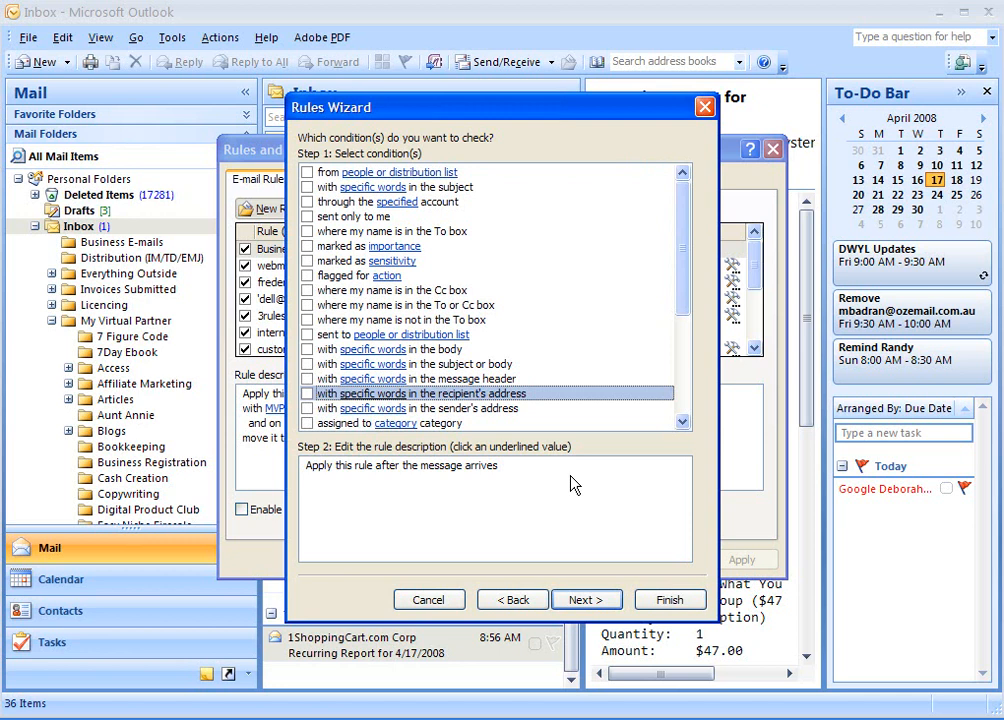
# Add the condition 'with specific words in the recipient's address', using the pasted MVP clients Gmail address.
pyautogui.click(307, 394)
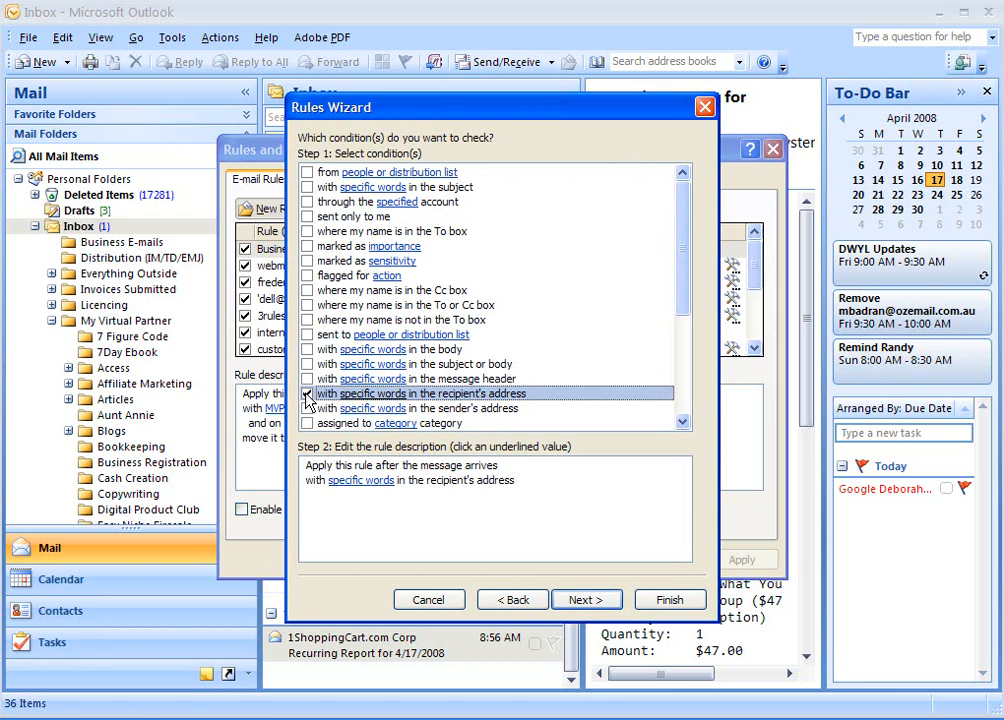
pyautogui.click(358, 486)
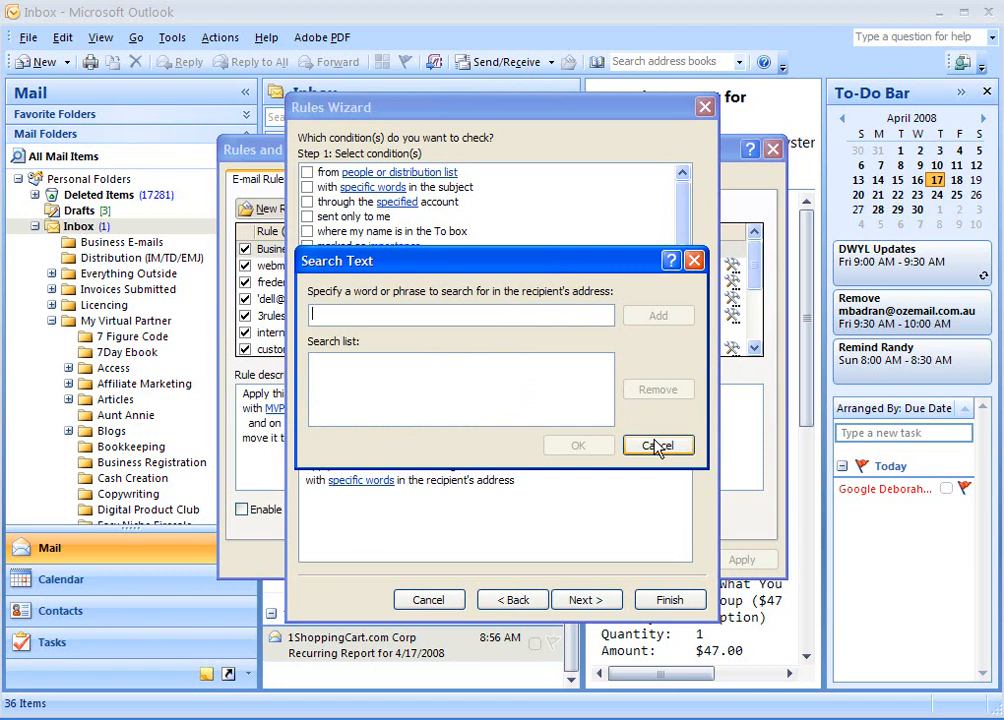
pyautogui.hotkey('ctrl', 'v')
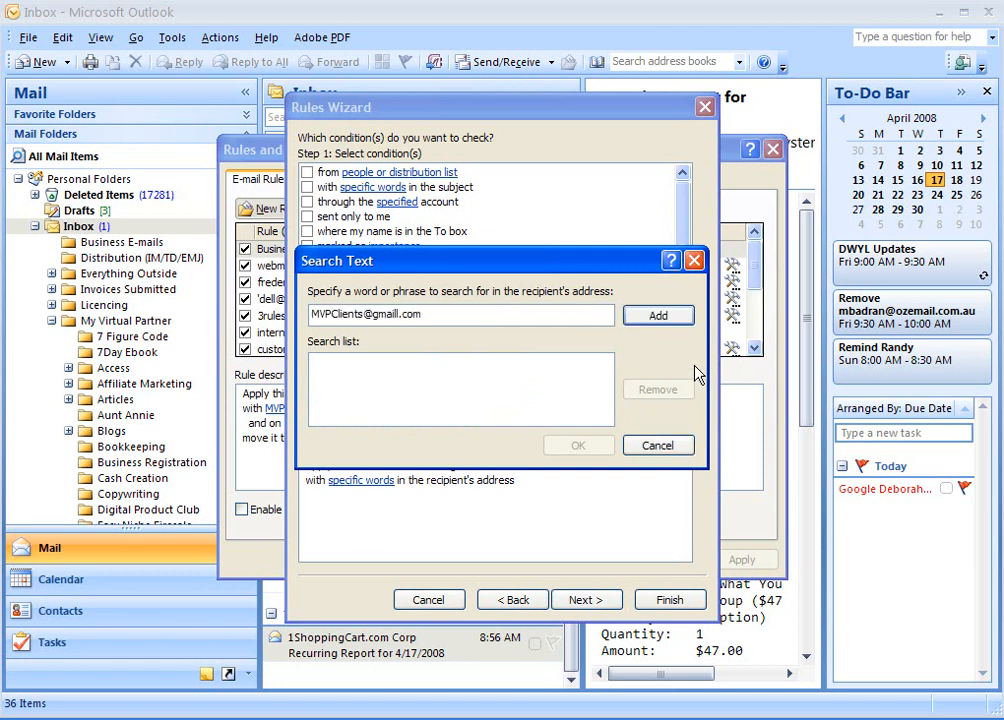
pyautogui.click(660, 317)
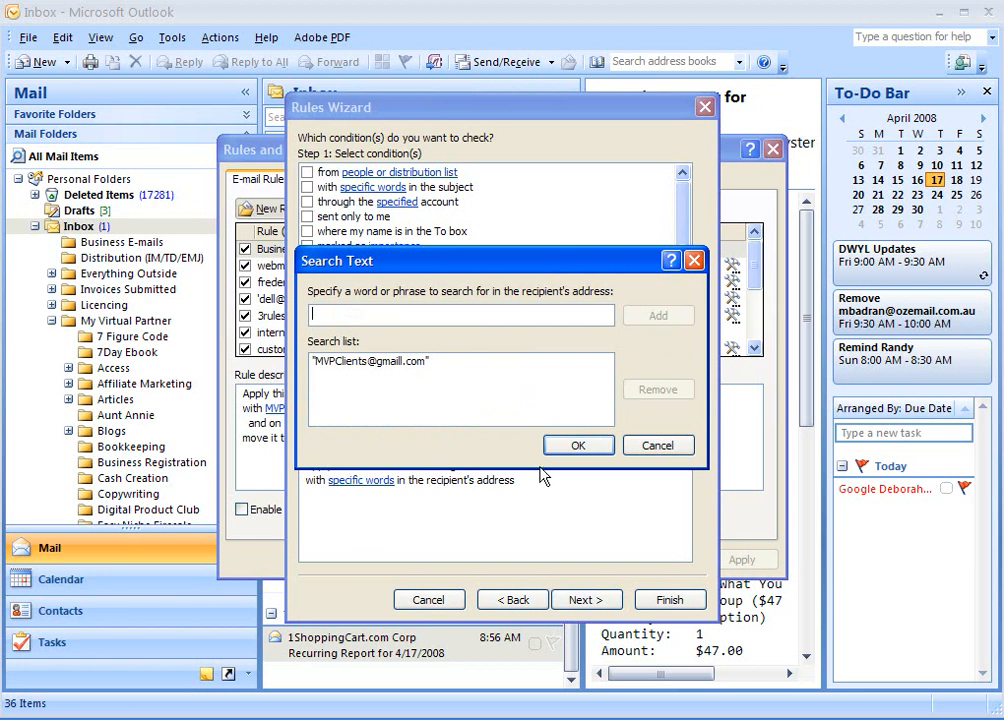
pyautogui.click(578, 445)
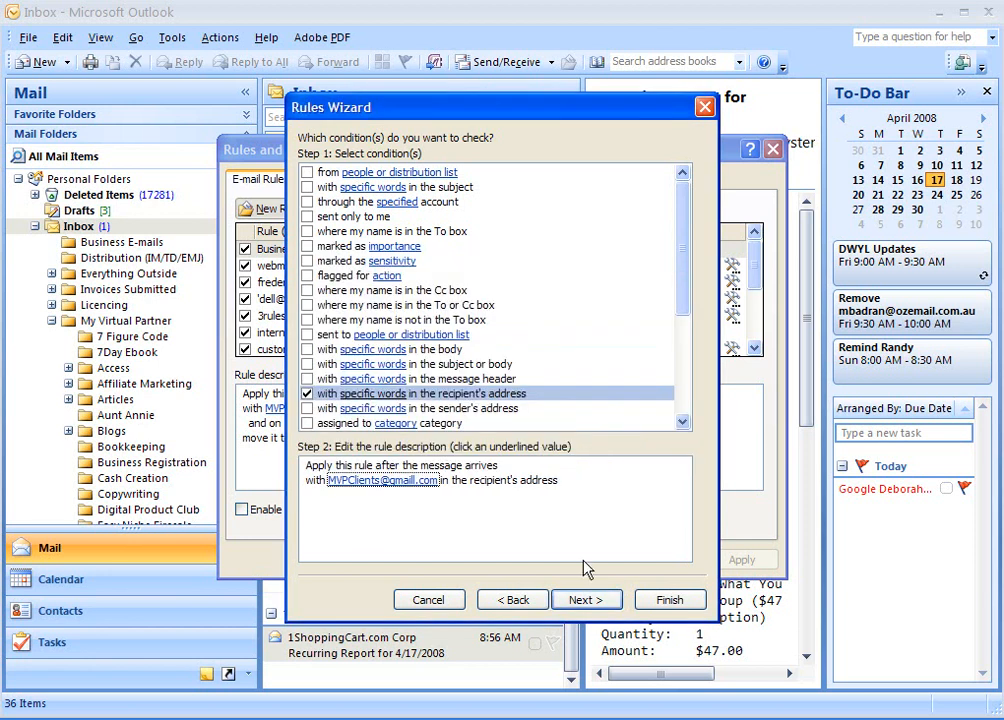
pyautogui.click(590, 601)
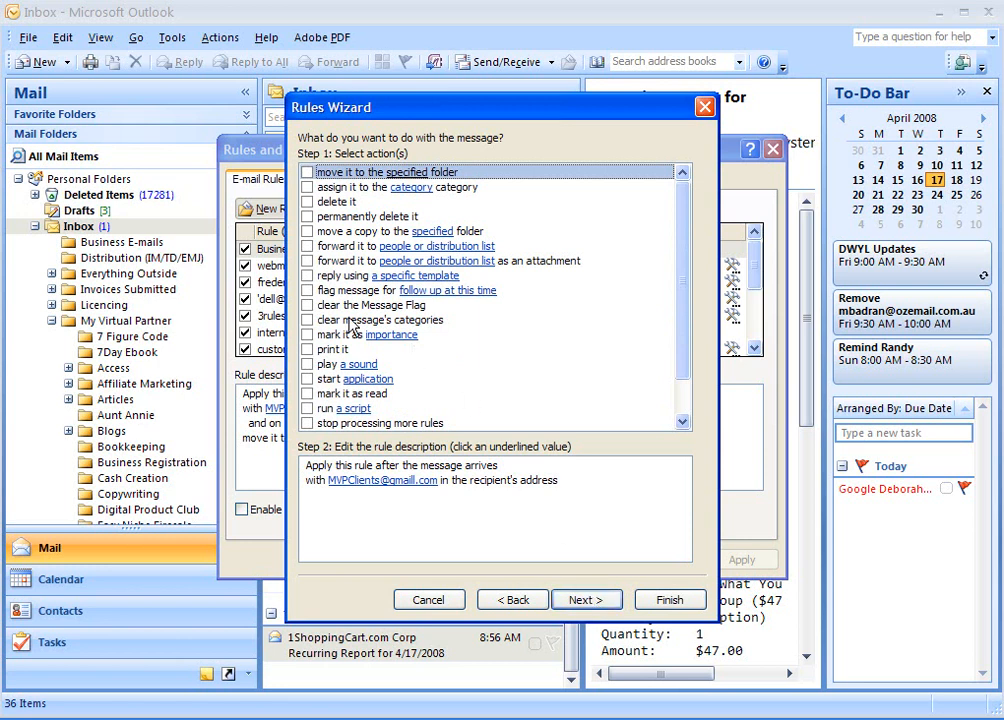
# Add the 'move it to the specified folder' action, targeting Inbox > My Virtual Partner > MVP Clients.
pyautogui.click(308, 174)
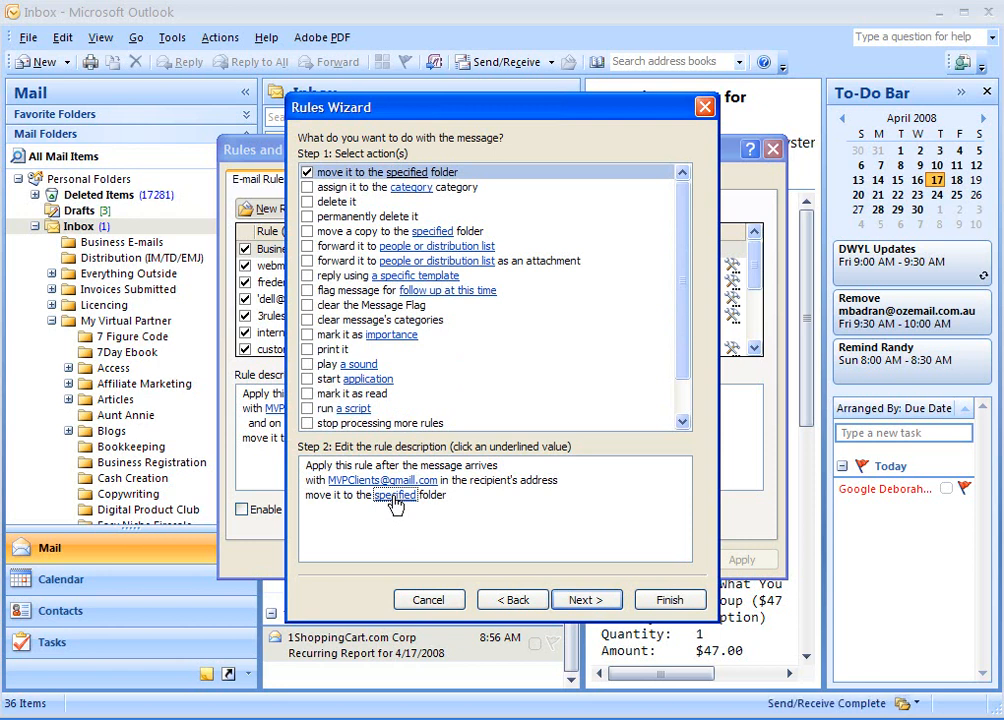
pyautogui.click(392, 496)
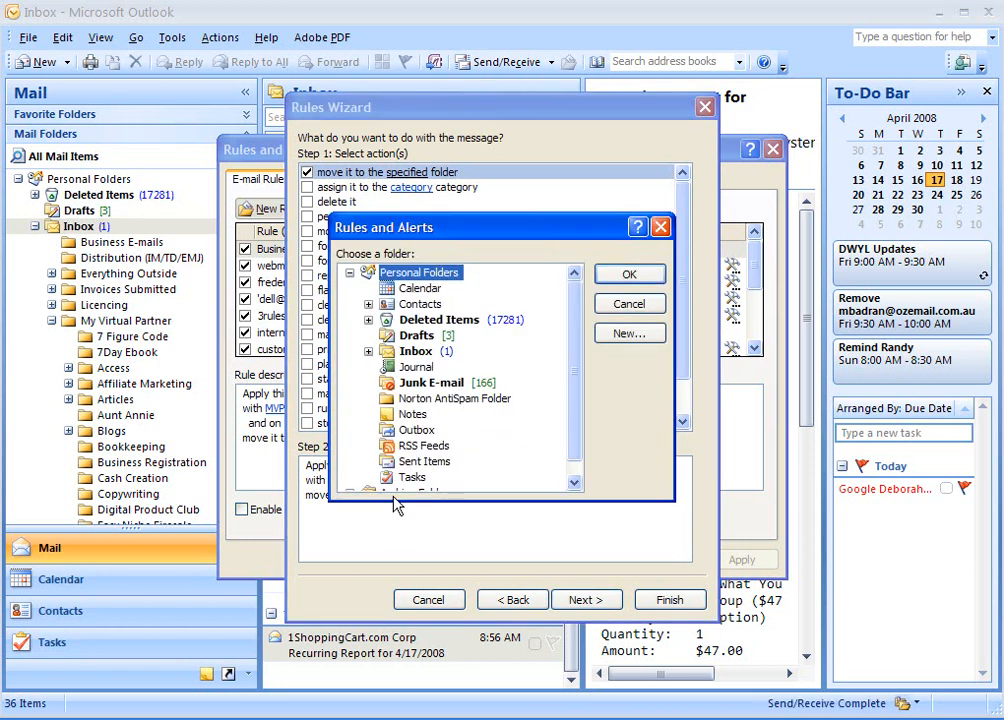
pyautogui.click(369, 352)
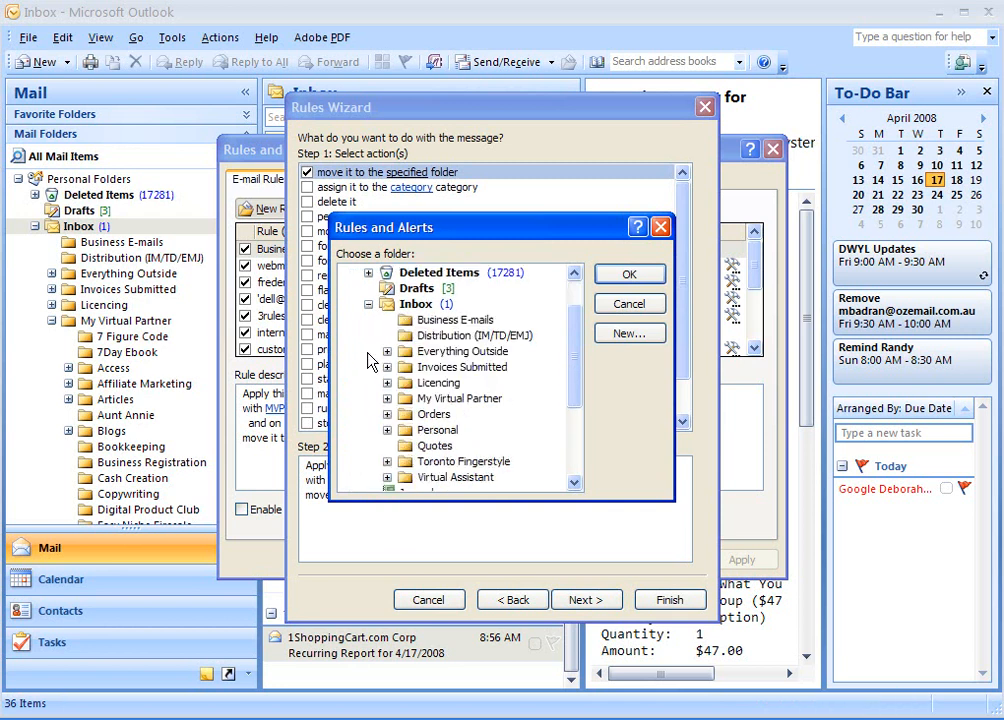
pyautogui.click(389, 403)
pyautogui.scroll(-4, 421, 386)
pyautogui.scroll(-2, 430, 385)
pyautogui.click(450, 368)
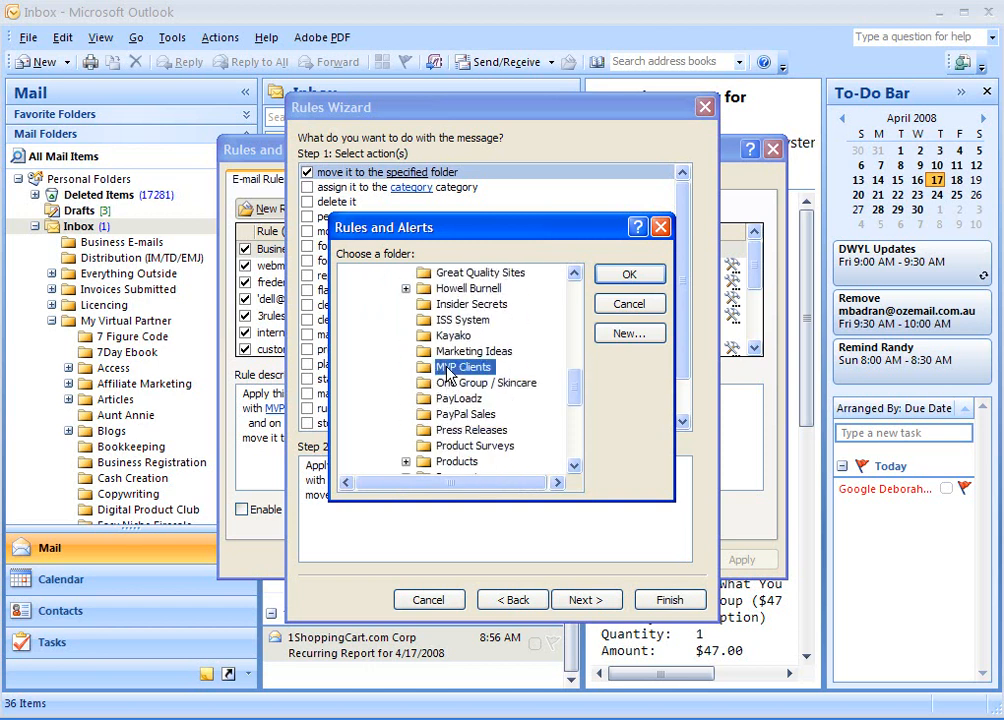
pyautogui.click(628, 275)
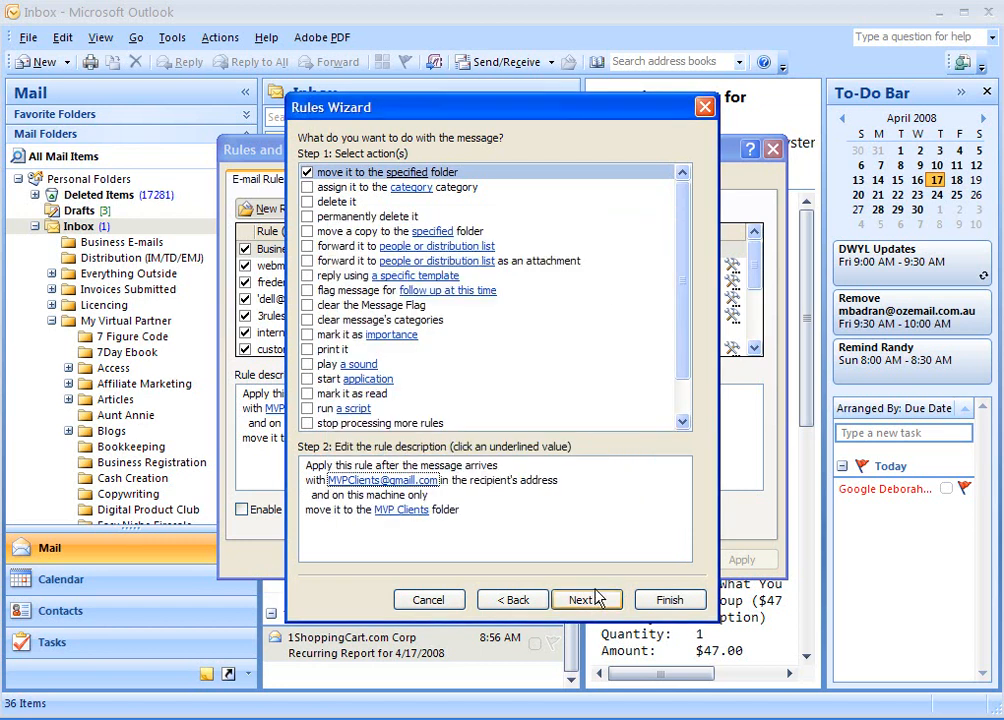
pyautogui.click(585, 599)
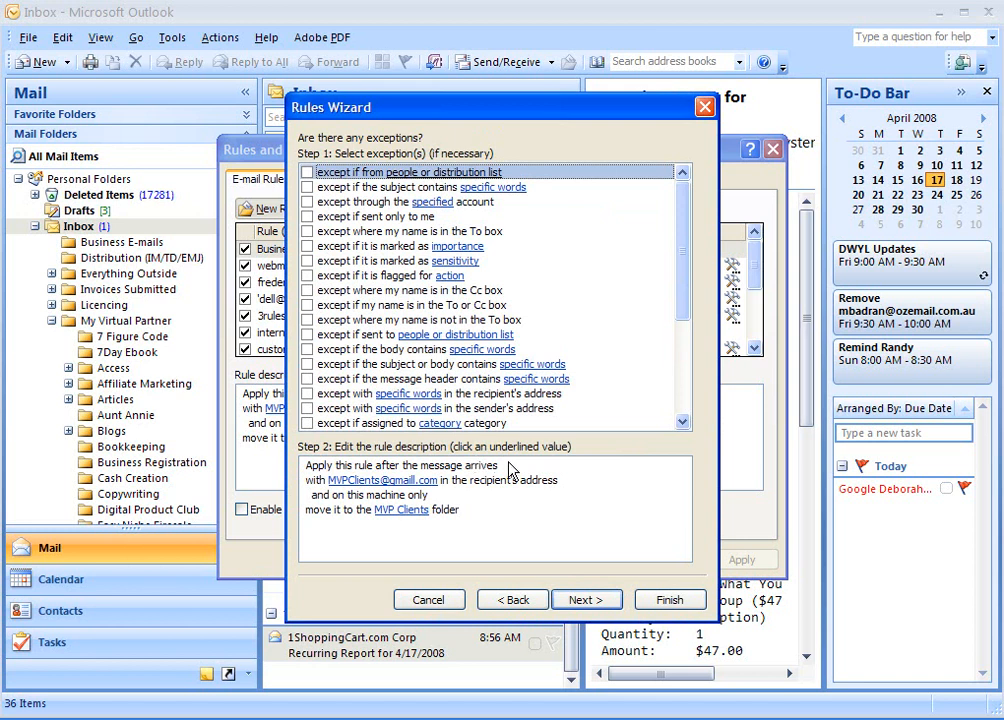
# Skip exceptions, name the rule 'MVP Clients', finish it and close Rules and Alerts.
pyautogui.click(584, 602)
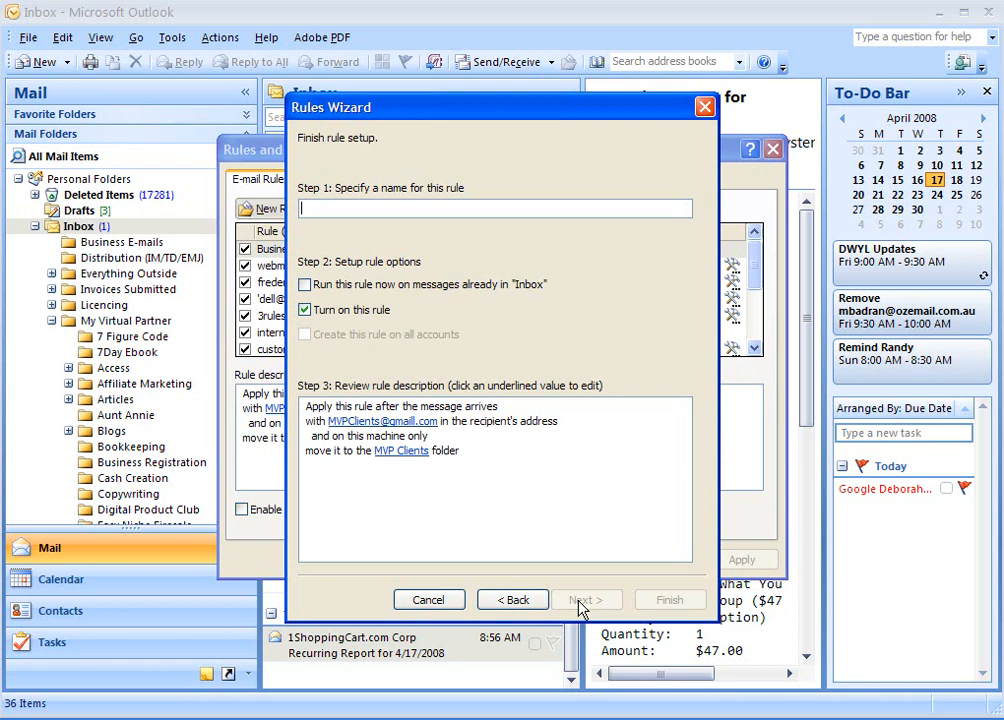
pyautogui.write('MVP Clients')
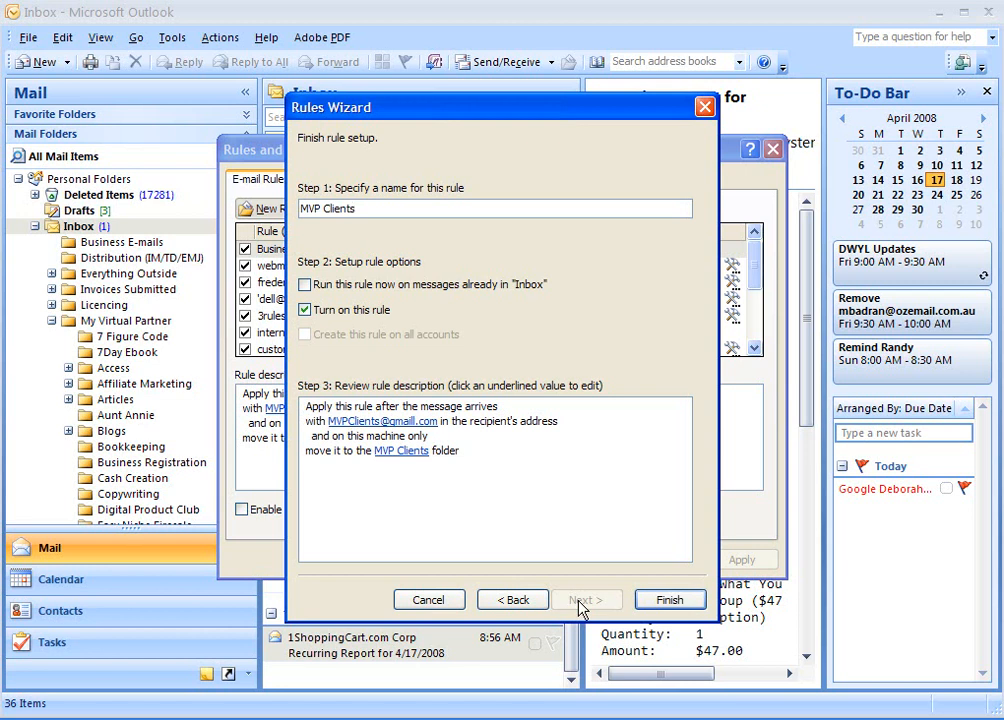
pyautogui.click(690, 598)
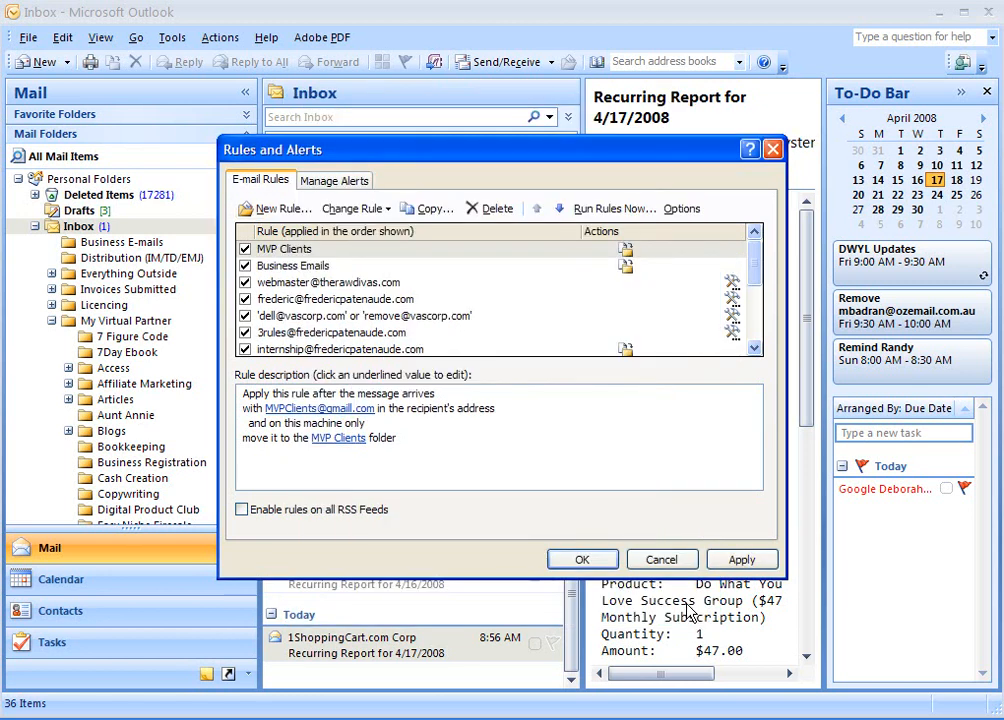
pyautogui.click(584, 561)
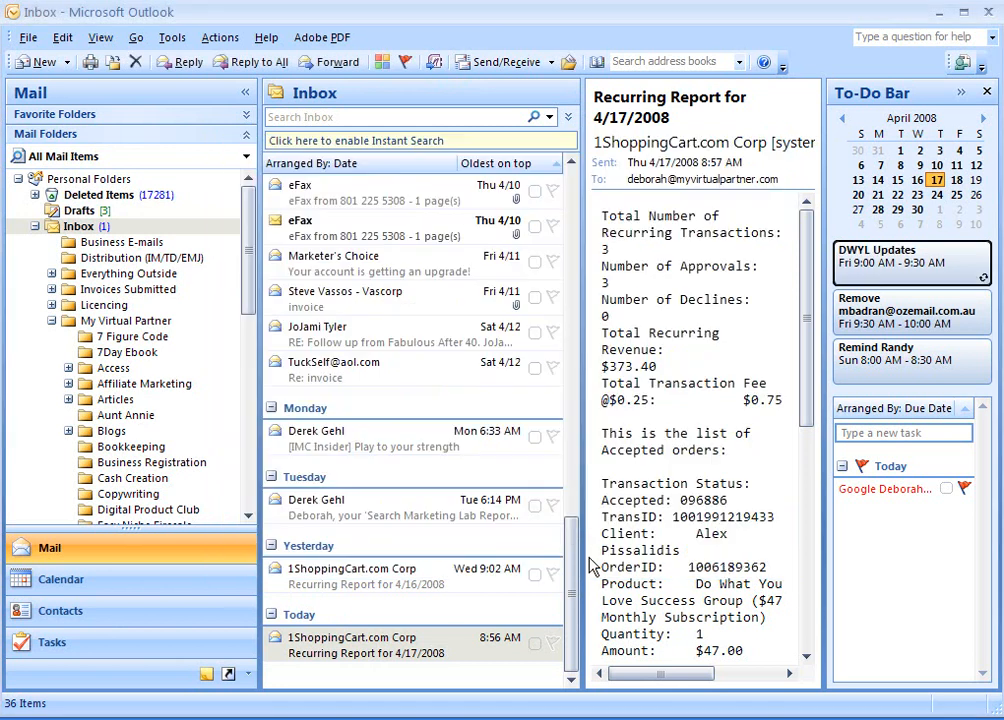